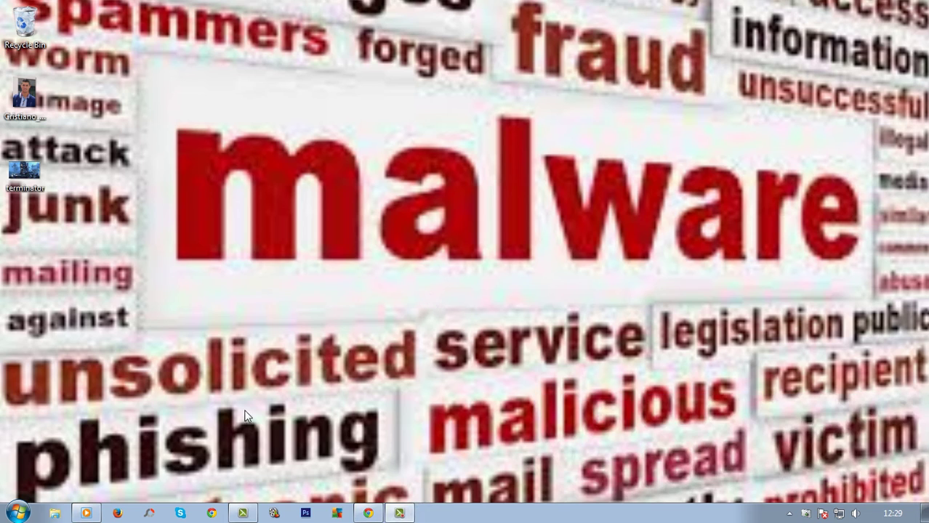
Play 'Here Without You' from the X-code playlist in Windows Media Player, minimize the player, and open the Start menu
{"action": "left_click", "coordinate": [86, 513]}
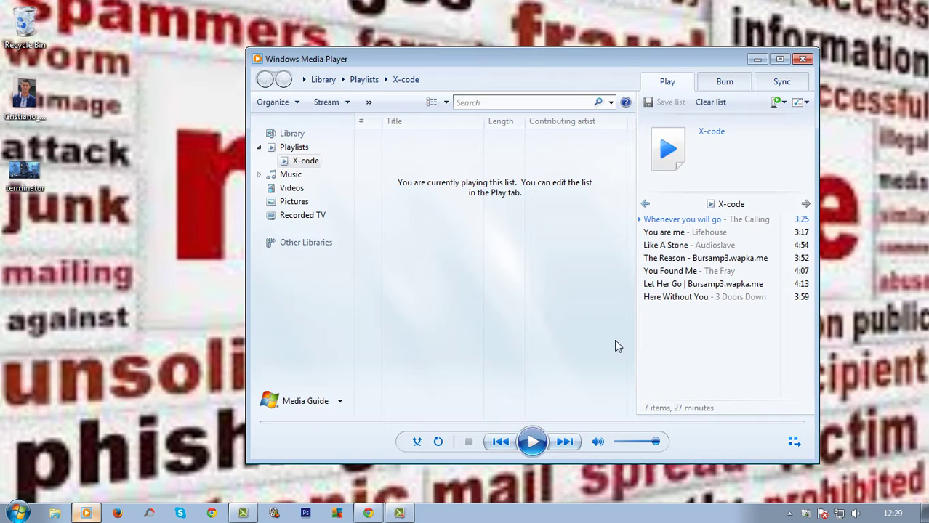
{"action": "double_click", "coordinate": [686, 297]}
{"action": "left_click", "coordinate": [756, 59]}
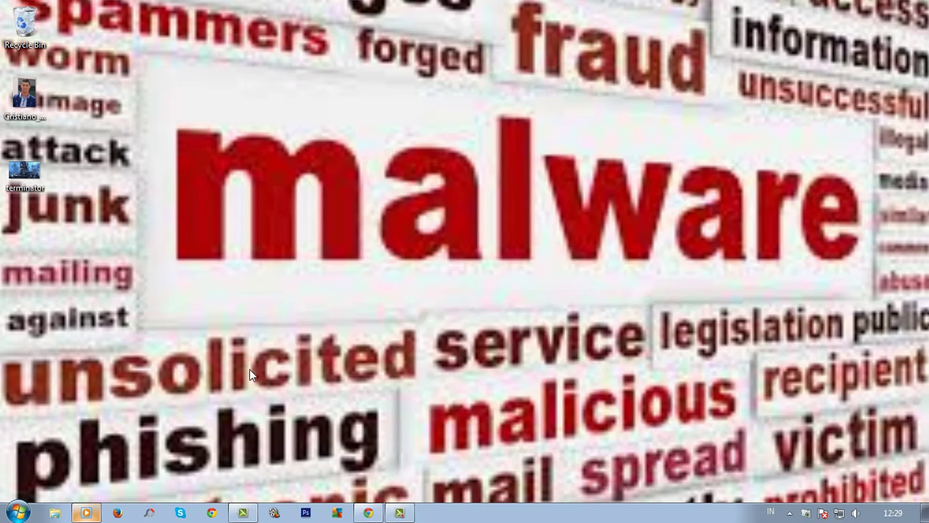
{"action": "left_click", "coordinate": [17, 513]}
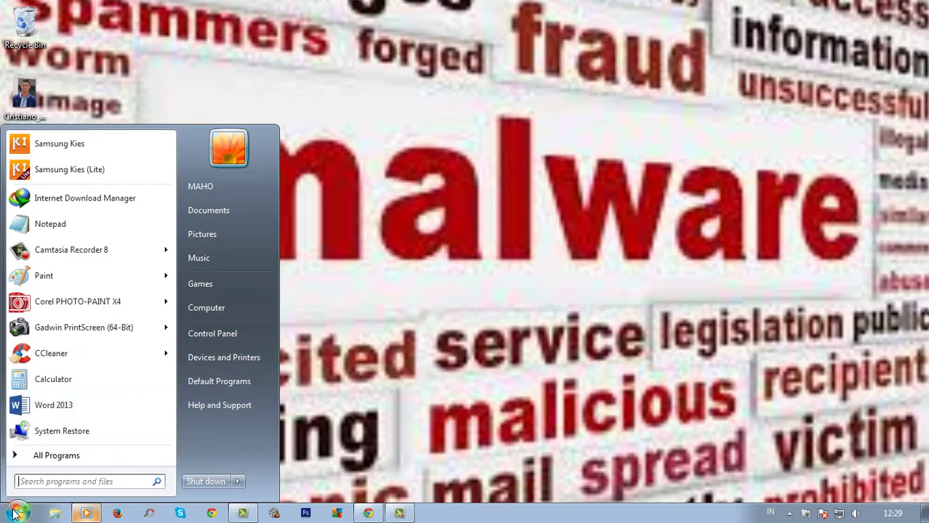
In a new Notepad document, type an Indonesian greeting to Codenesia X-corp viewers introducing a footballer-plus-terminator Photoshop tip
{"action": "left_click", "coordinate": [79, 225]}
{"action": "type", "text": "H"}
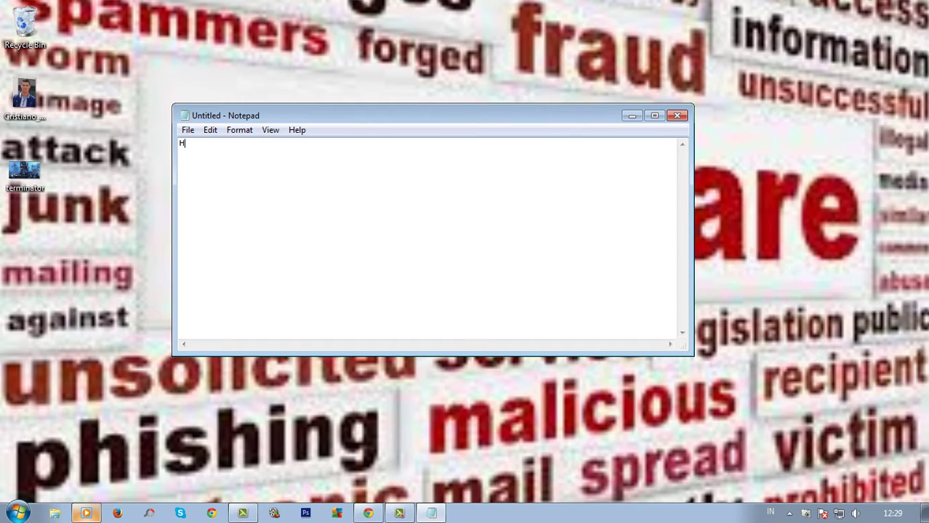
{"action": "type", "text": "aloha"}
{"action": "type", "text": "loo sobat"}
{"action": "type", "text": " you"}
{"action": "type", "text": "tube"}
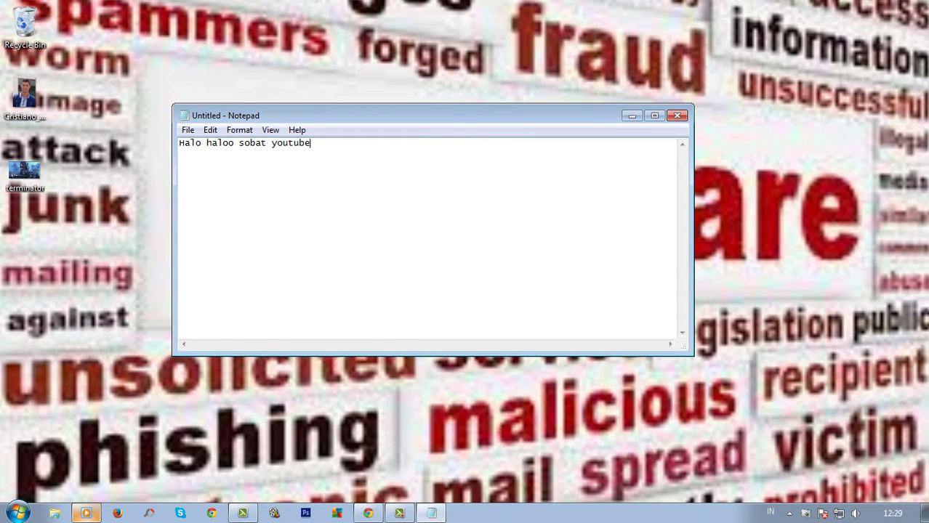
{"action": "type", "text": ", sela"}
{"action": "type", "text": "mat datang "}
{"action": "type", "text": "di "}
{"action": "type", "text": "channel"}
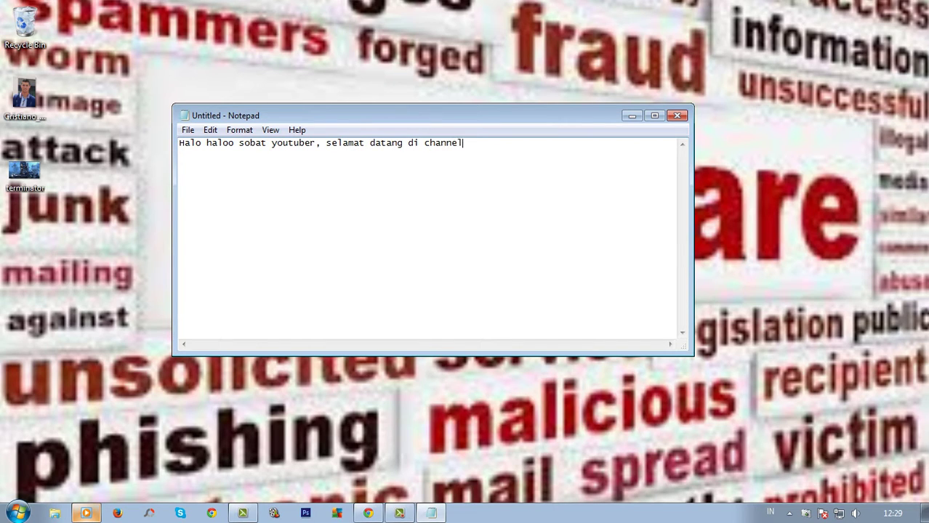
{"action": "type", "text": " saya "}
{"action": "type", "text": "Cod"}
{"action": "type", "text": "enesi"}
{"action": "type", "text": "a X-co"}
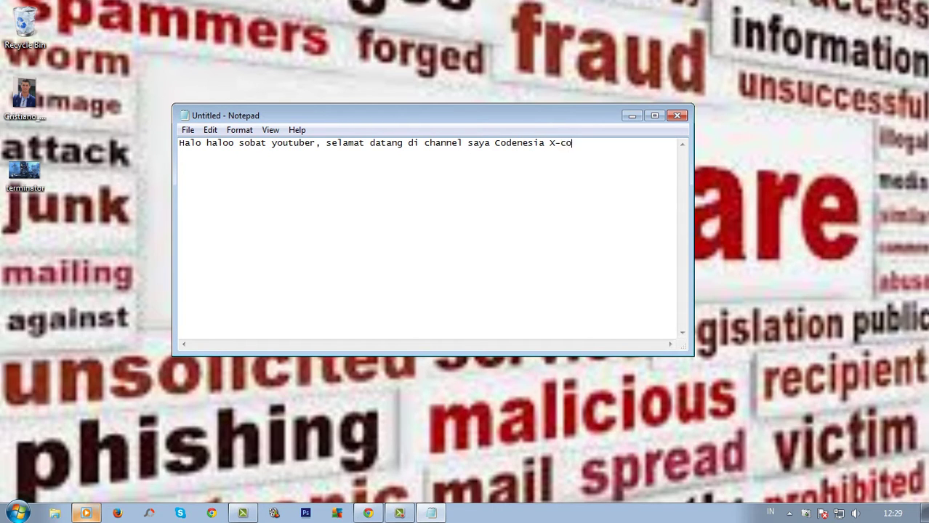
{"action": "type", "text": "rp"}
{"action": "type", "text": "kal"}
{"action": "type", "text": "i ini say"}
{"action": "type", "text": "akan men"}
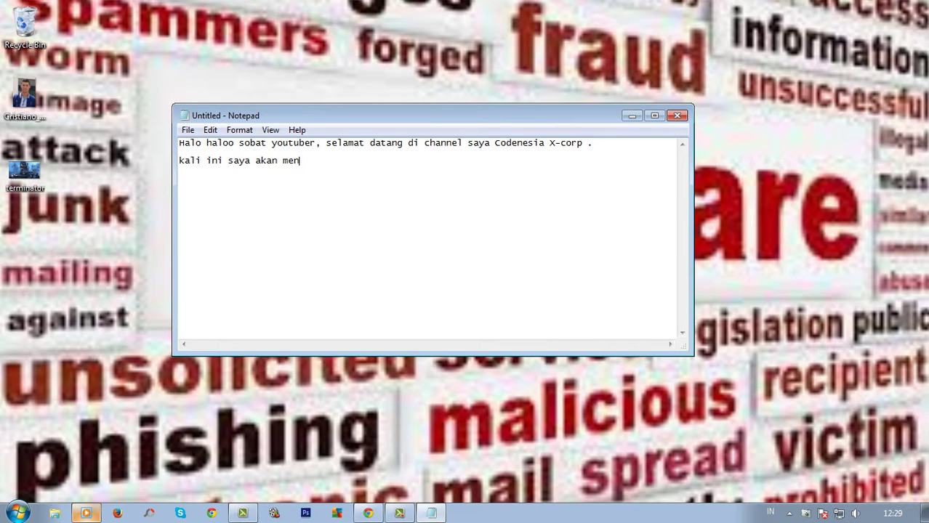
{"action": "type", "text": "coba b"}
{"action": "type", "text": "erbag"}
{"action": "type", "text": "i t"}
{"action": "type", "text": "ips "}
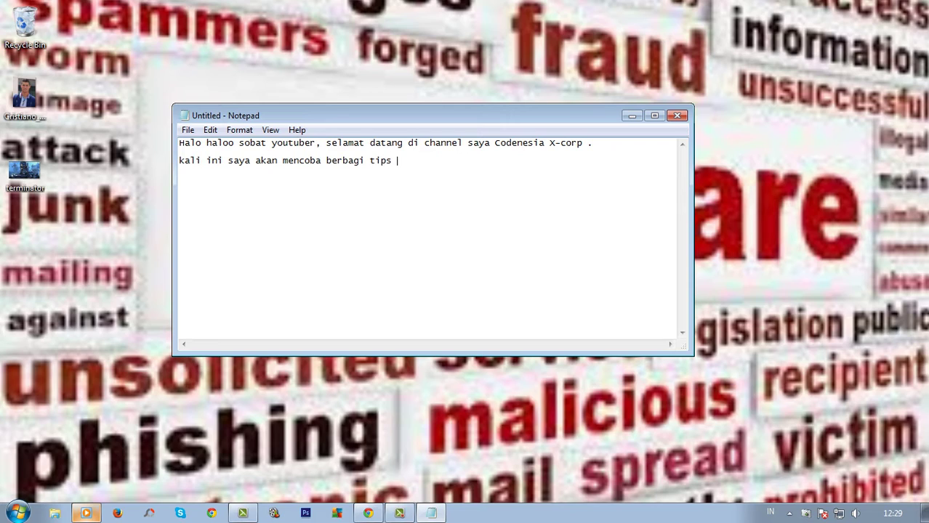
{"action": "type", "text": "pu"}
{"action": "type", "text": "tar photo"}
{"action": "type", "text": "shop"}
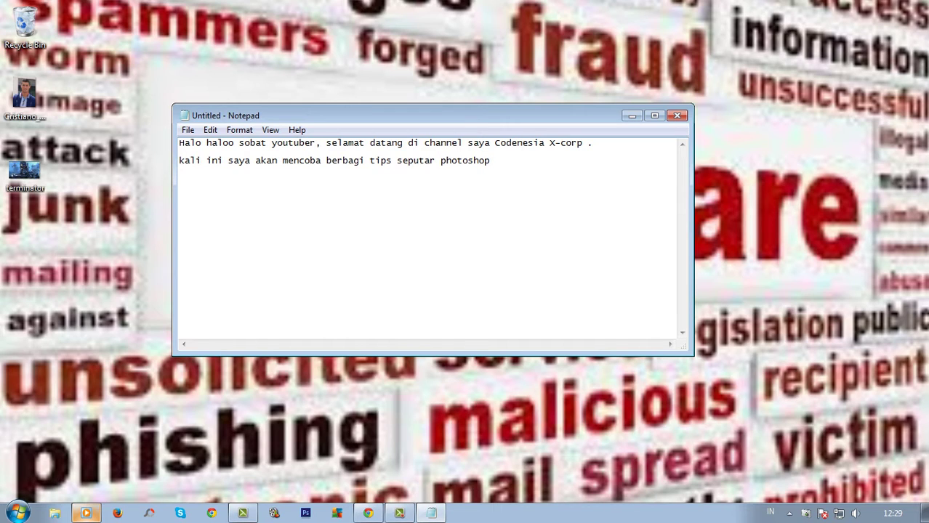
{"action": "type", "text": "an"}
{"action": "type", "text": "kaliin"}
{"action": "type", "text": "saya"}
{"action": "type", "text": " akan"}
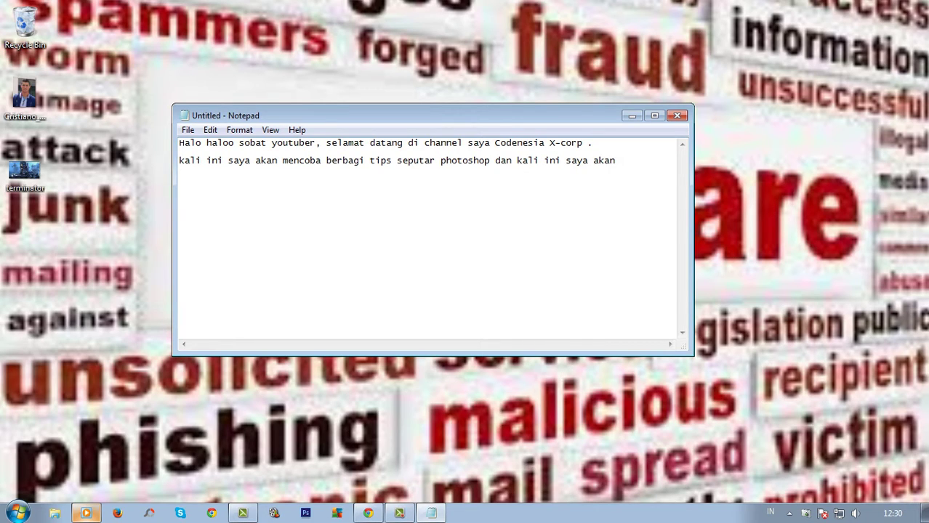
{"action": "type", "text": "em"}
{"action": "type", "text": "b"}
{"action": "type", "text": "t "}
{"action": "type", "text": "fot"}
{"action": "type", "text": "o cra"}
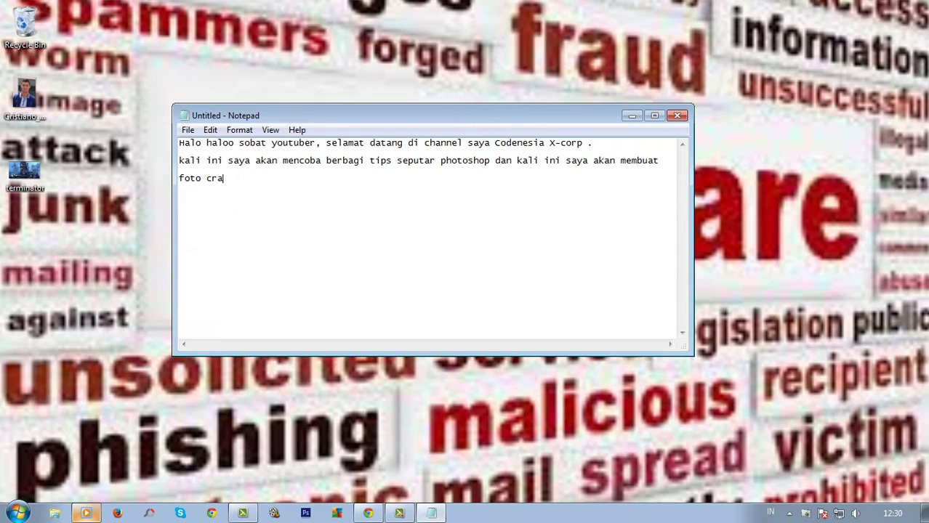
{"action": "type", "text": "k dari"}
{"action": "type", "text": " cris"}
{"action": "type", "text": "tian"}
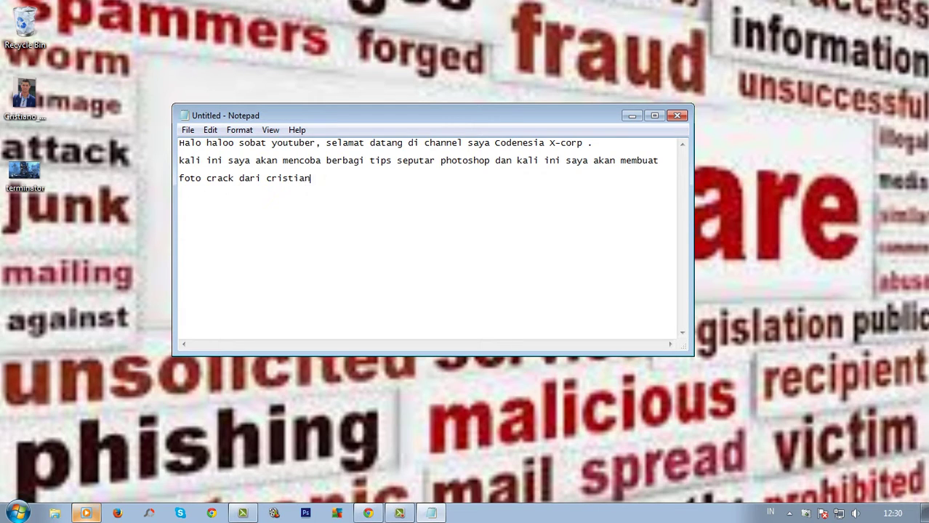
{"action": "type", "text": "ronald"}
{"action": "type", "text": "o dengan "}
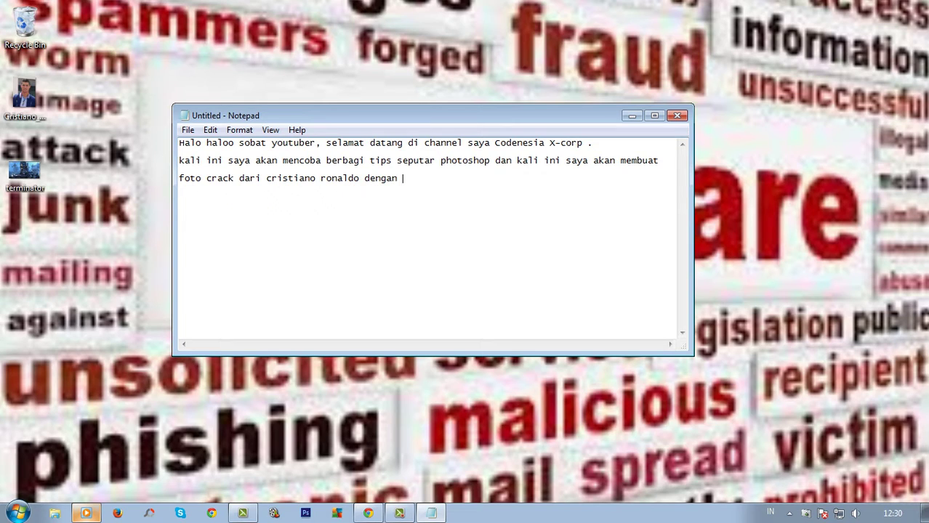
{"action": "type", "text": "terminat"}
{"action": "type", "text": "or"}
{"action": "key", "text": "BackSpace"}
{"action": "key", "text": "BackSpace"}
{"action": "key", "text": "BackSpace"}
{"action": "key", "text": "BackSpace"}
{"action": "key", "text": "BackSpace"}
{"action": "key", "text": "BackSpace"}
{"action": "key", "text": "BackSpace"}
{"action": "key", "text": "BackSpace"}
{"action": "type", "text": "dan"}
{"action": "type", "text": " d"}
{"action": "type", "text": "i gab"}
{"action": "type", "text": "ung dengan "}
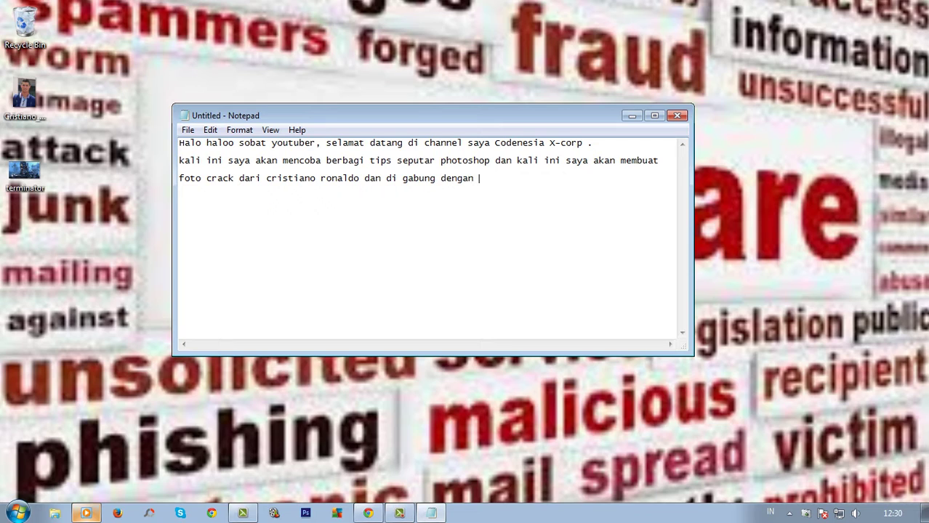
{"action": "type", "text": "termkina"}
{"action": "type", "text": "to"}
Correct the text to 'terminator.', then add the Photoshop CS6 line and 'selamat menonton mas mba bro :D'
{"action": "key", "text": "BackSpace"}
{"action": "key", "text": "BackSpace"}
{"action": "key", "text": "BackSpace"}
{"action": "key", "text": "BackSpace"}
{"action": "key", "text": "BackSpace"}
{"action": "key", "text": "BackSpace"}
{"action": "key", "text": "BackSpace"}
{"action": "key", "text": "BackSpace"}
{"action": "type", "text": "nator. "}
{"action": "type", "text": "ph"}
{"action": "type", "text": "otoshop y"}
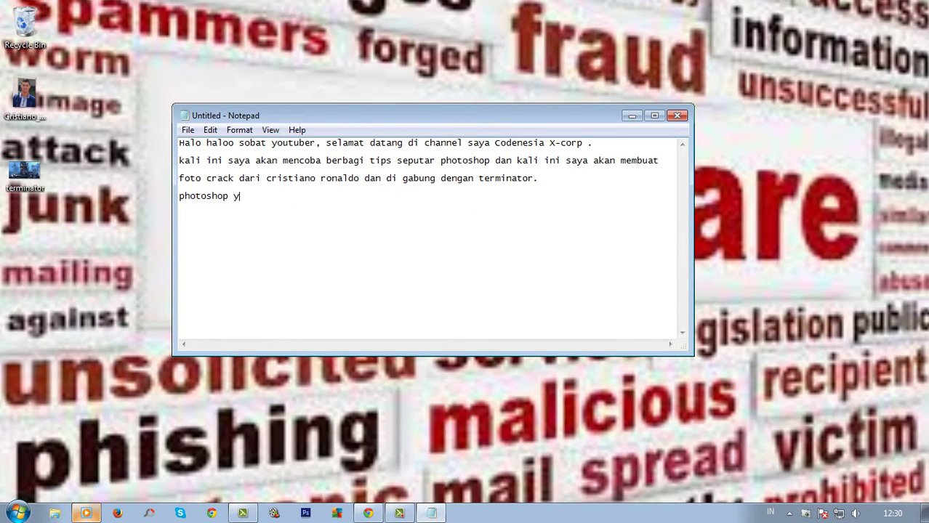
{"action": "type", "text": "ang akan say"}
{"action": "type", "text": "a gunakan d"}
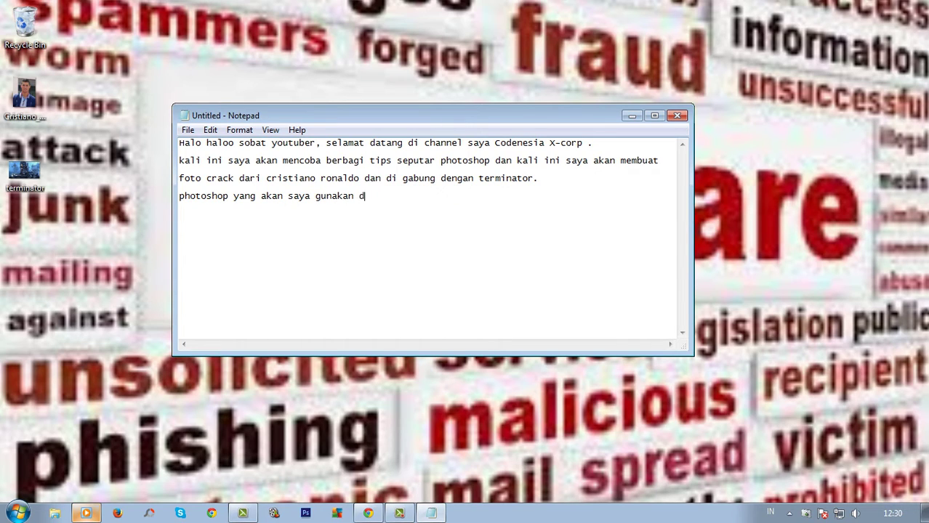
{"action": "type", "text": "ari "}
{"action": "type", "text": "ph"}
{"action": "type", "text": "otoshop cs"}
{"action": "type", "text": "6."}
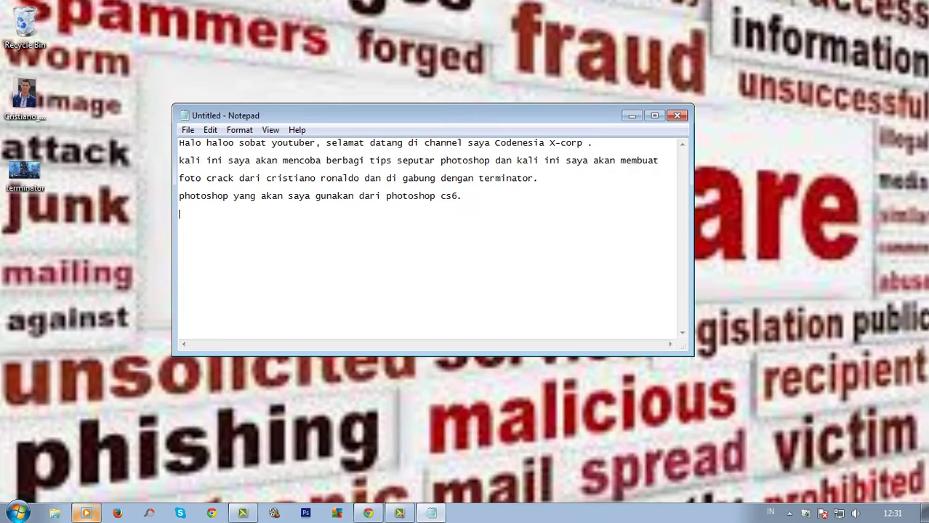
{"action": "type", "text": " selamat "}
{"action": "type", "text": "meninton"}
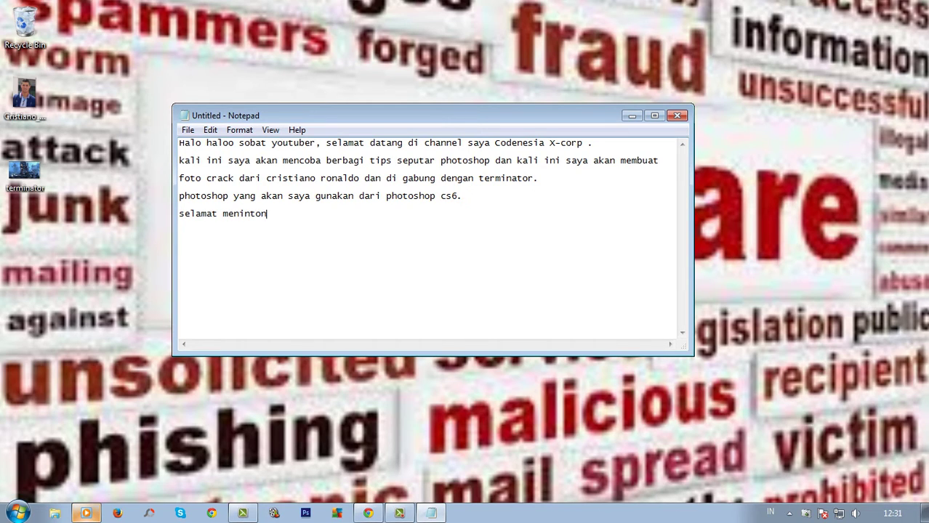
{"action": "key", "text": "BackSpace"}
{"action": "key", "text": "BackSpace"}
{"action": "key", "text": "BackSpace"}
{"action": "key", "text": "BackSpace"}
{"action": "type", "text": "on"}
{"action": "type", "text": " mas mba "}
{"action": "type", "text": "bro :D"}
Start Photoshop, then open the footballer photo in Paint, zoomed out to show it whole
{"action": "left_click", "coordinate": [632, 117]}
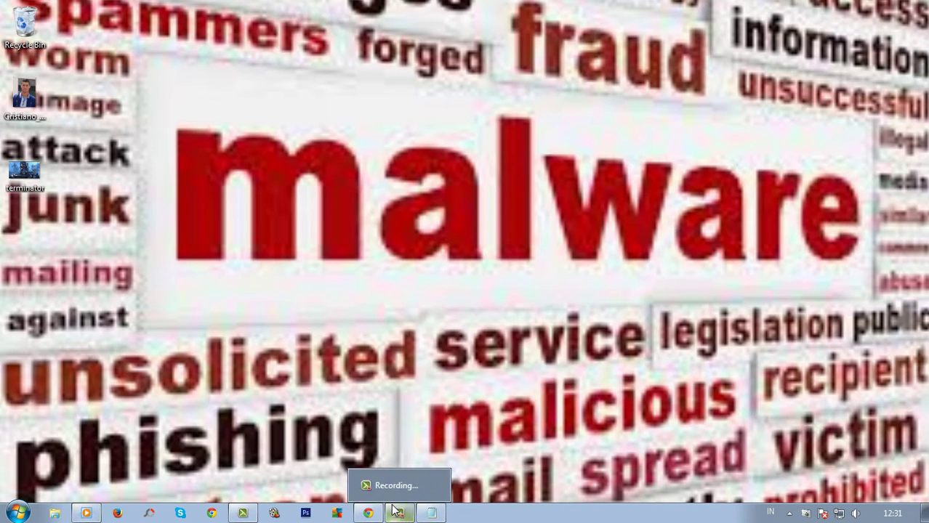
{"action": "left_click", "coordinate": [306, 513]}
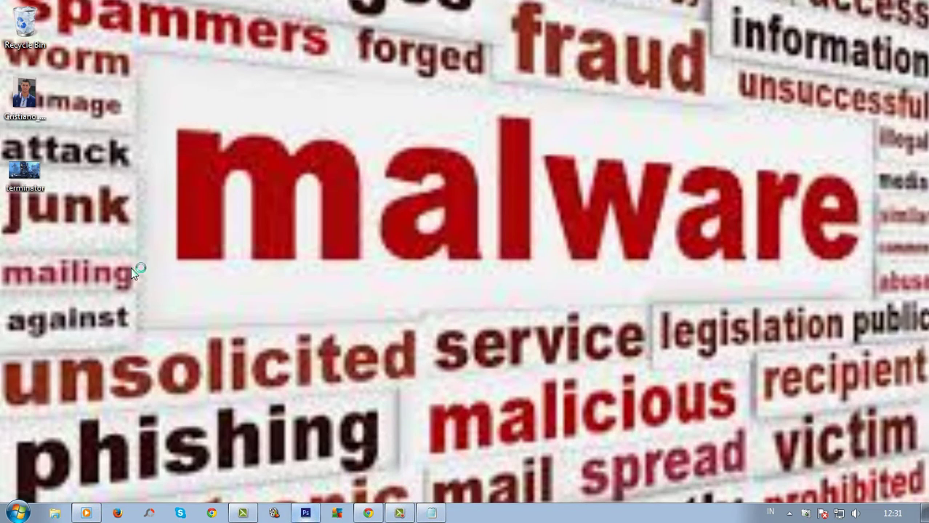
{"action": "right_click", "coordinate": [29, 103]}
{"action": "mouse_move", "coordinate": [72, 268]}
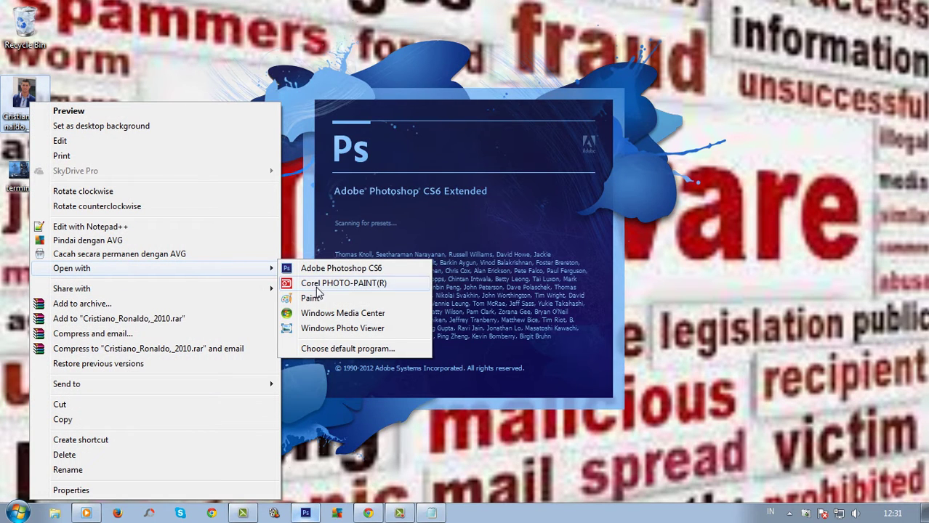
{"action": "left_click", "coordinate": [318, 299]}
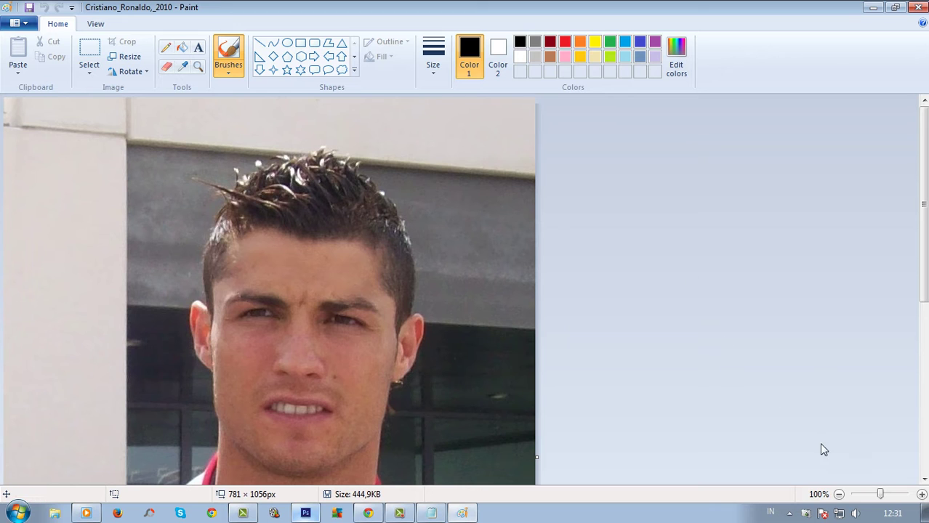
{"action": "left_click", "coordinate": [873, 495]}
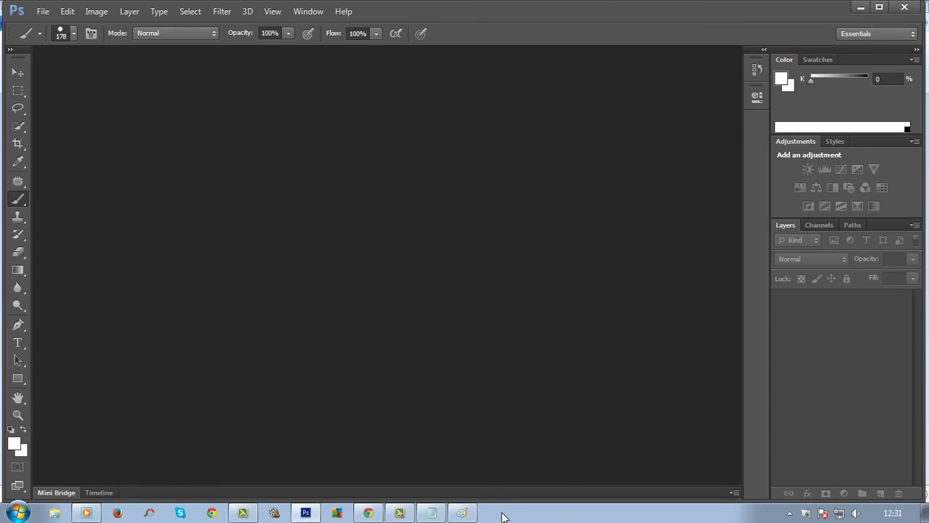
Minimize Paint and Photoshop, open the terminator image in Paint, then minimize it
{"action": "left_click", "coordinate": [461, 513]}
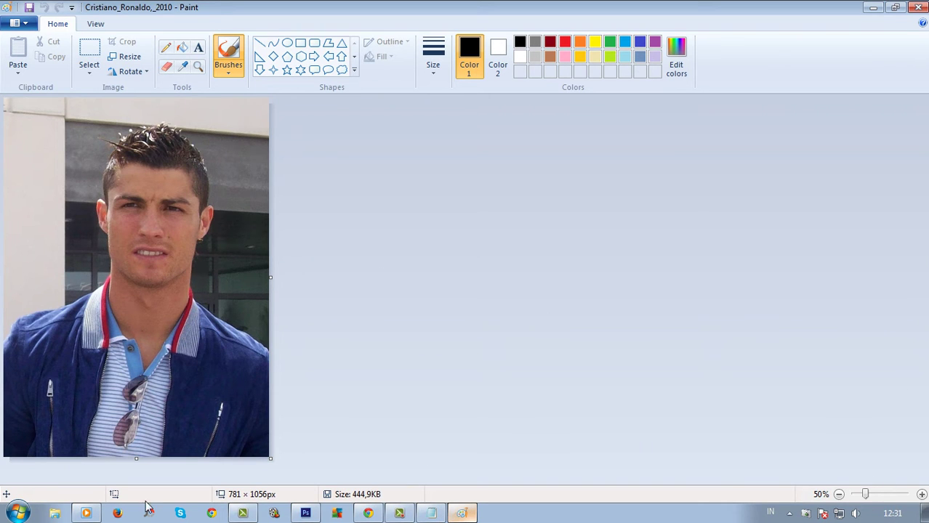
{"action": "left_click", "coordinate": [874, 7]}
{"action": "left_click", "coordinate": [865, 8]}
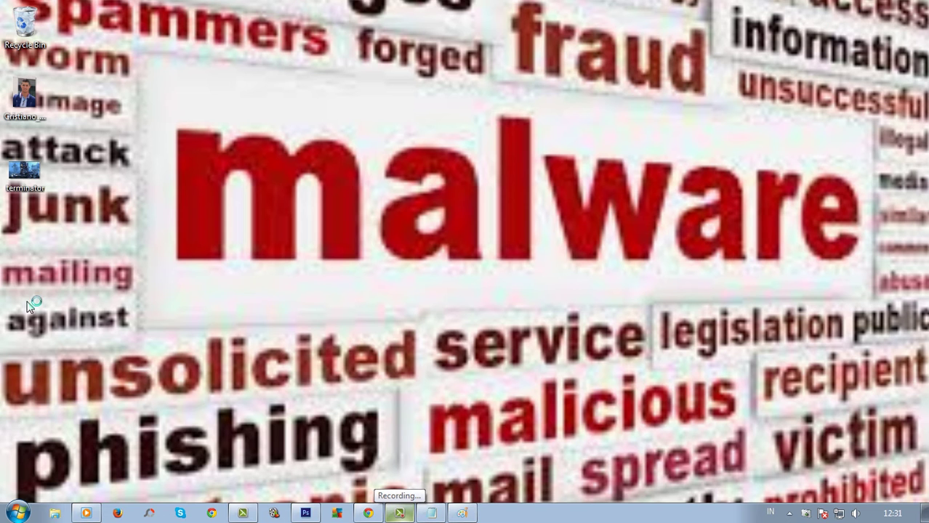
{"action": "right_click", "coordinate": [36, 178]}
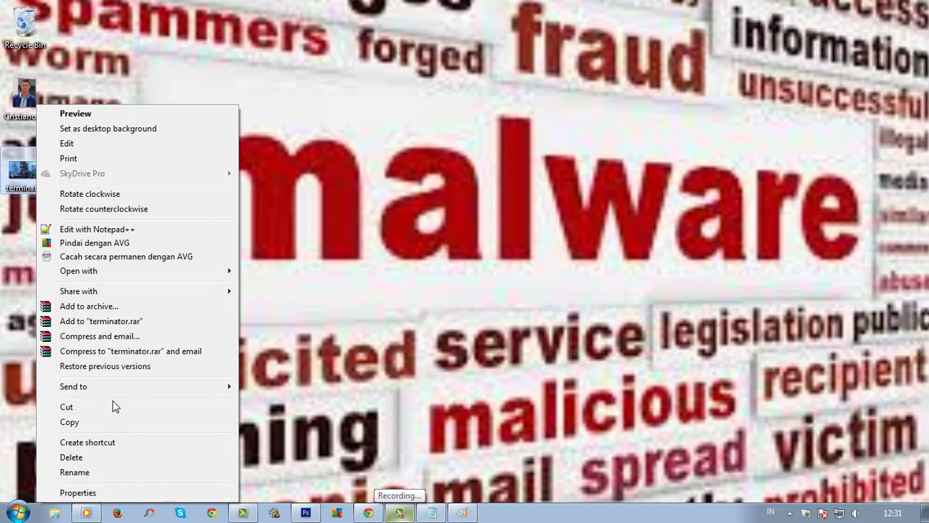
{"action": "mouse_move", "coordinate": [78, 271]}
{"action": "left_click", "coordinate": [271, 301]}
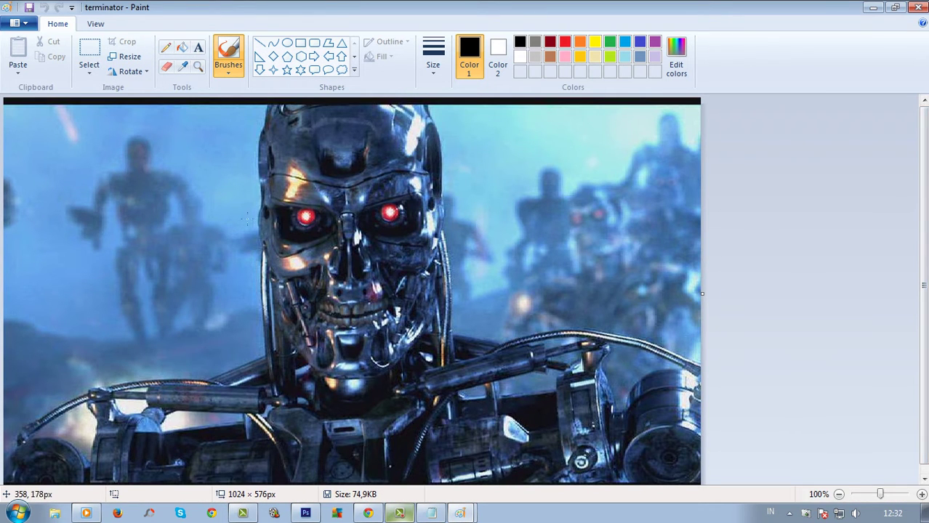
{"action": "left_click", "coordinate": [875, 8]}
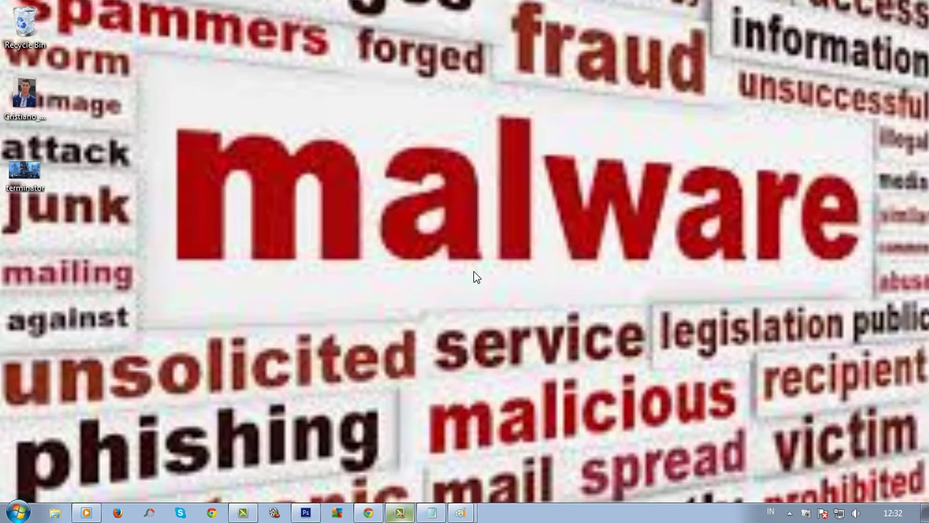
Drag Cristiano_Ronaldo,_2010.jpg from Explorer into Photoshop and duplicate its Background layer as 'Background copy'
{"action": "left_click", "coordinate": [305, 513]}
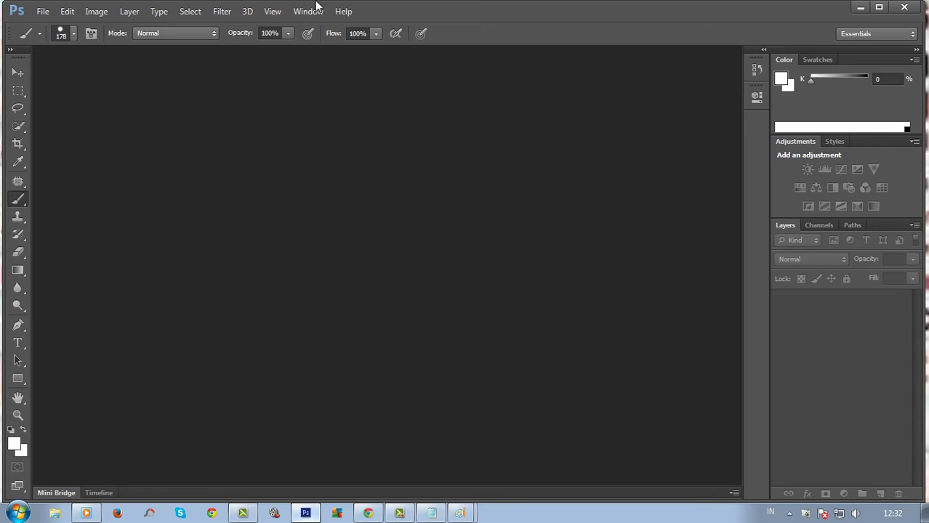
{"action": "left_click", "coordinate": [45, 514]}
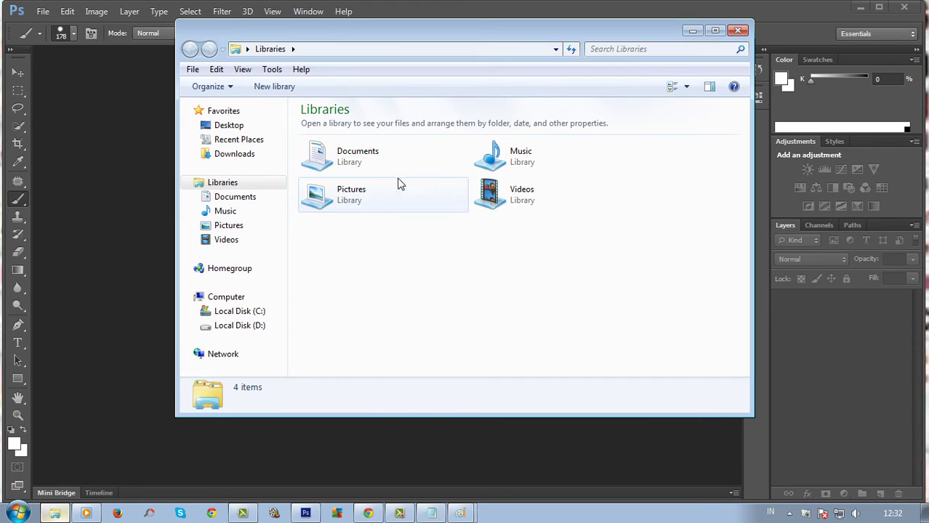
{"action": "left_click", "coordinate": [229, 125]}
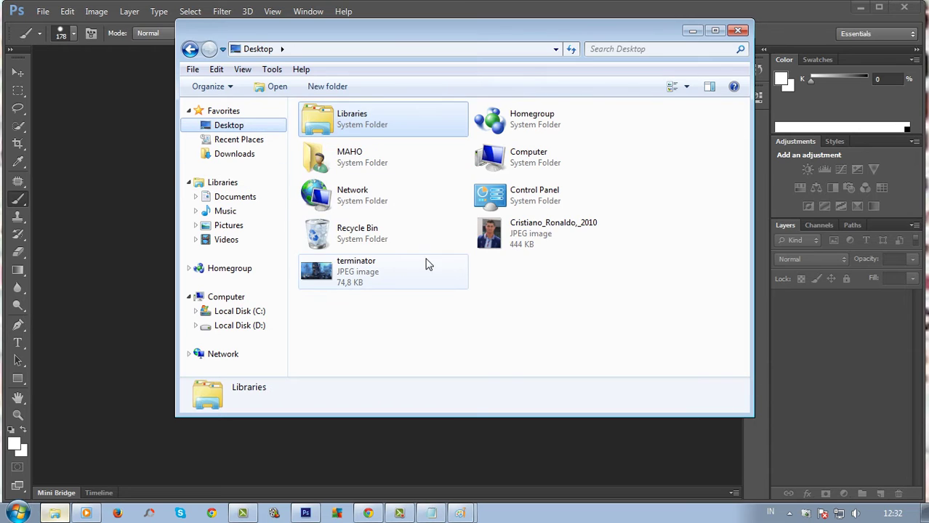
{"action": "mouse_move", "coordinate": [509, 233]}
{"action": "left_mouse_down"}
{"action": "mouse_move", "coordinate": [225, 238]}
{"action": "mouse_move", "coordinate": [138, 226]}
{"action": "left_mouse_up"}
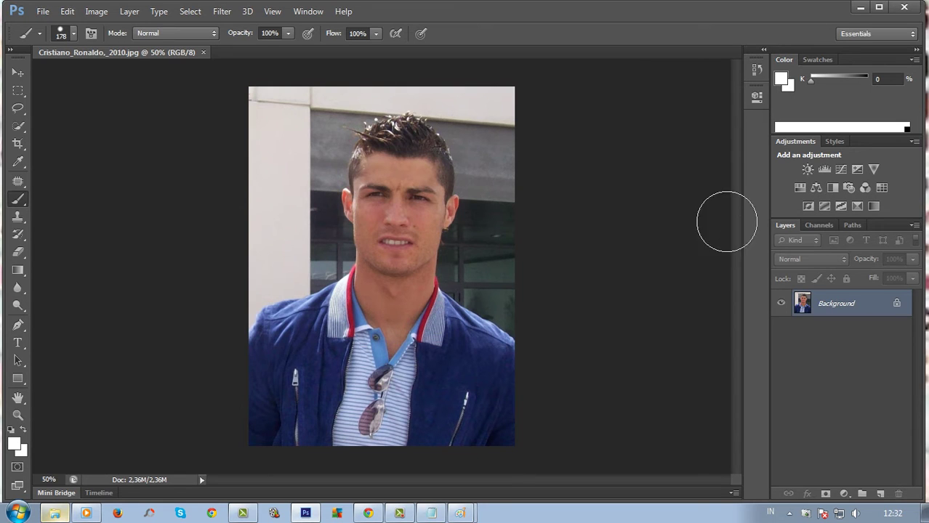
{"action": "right_click", "coordinate": [809, 303]}
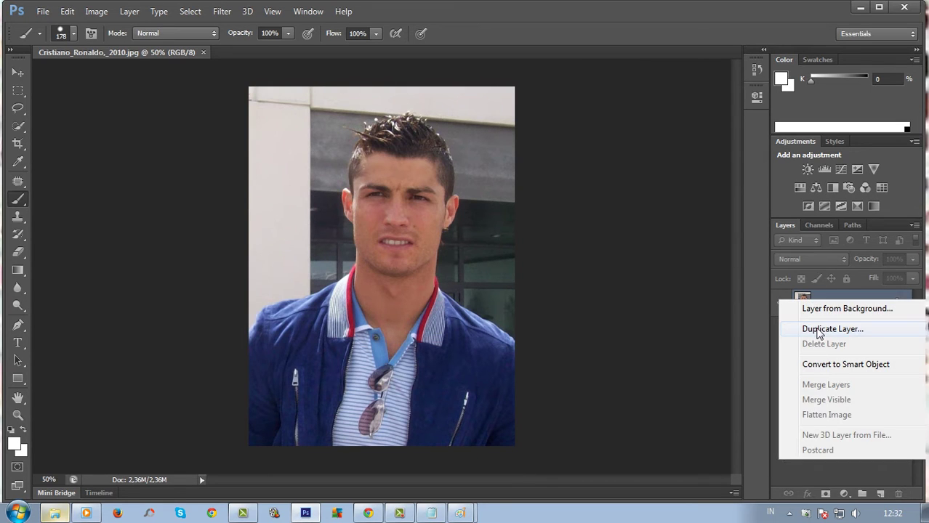
{"action": "left_click", "coordinate": [820, 326]}
{"action": "left_click", "coordinate": [583, 154]}
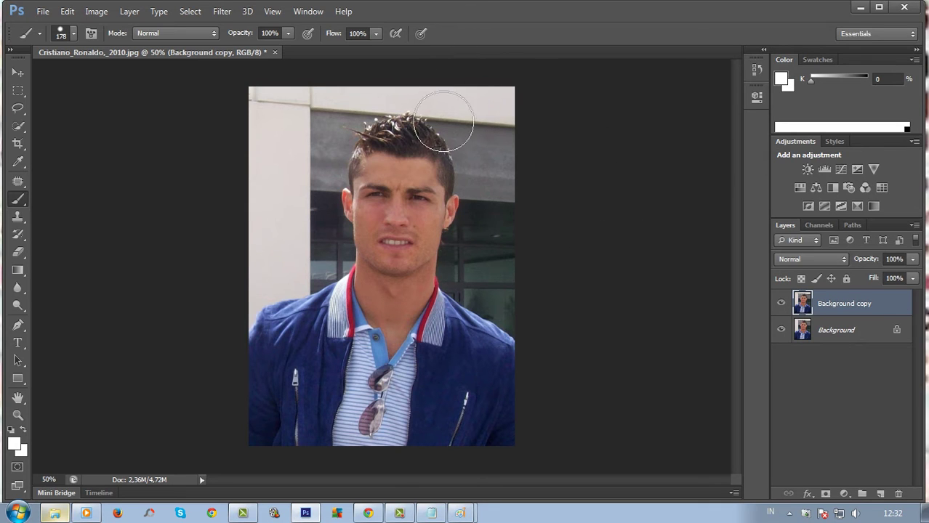
Add a Hue/Saturation adjustment layer with Saturation -100 and Lightness -7
{"action": "left_click", "coordinate": [844, 493]}
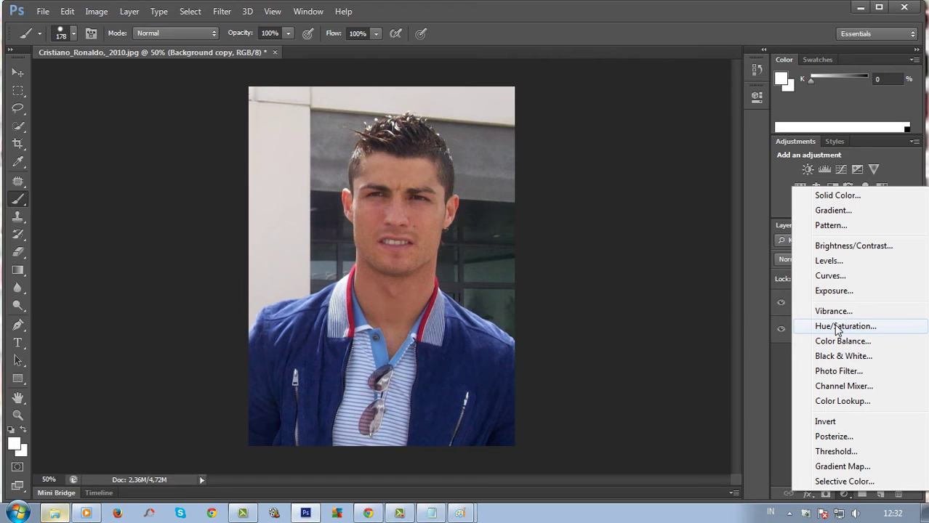
{"action": "left_click", "coordinate": [837, 328]}
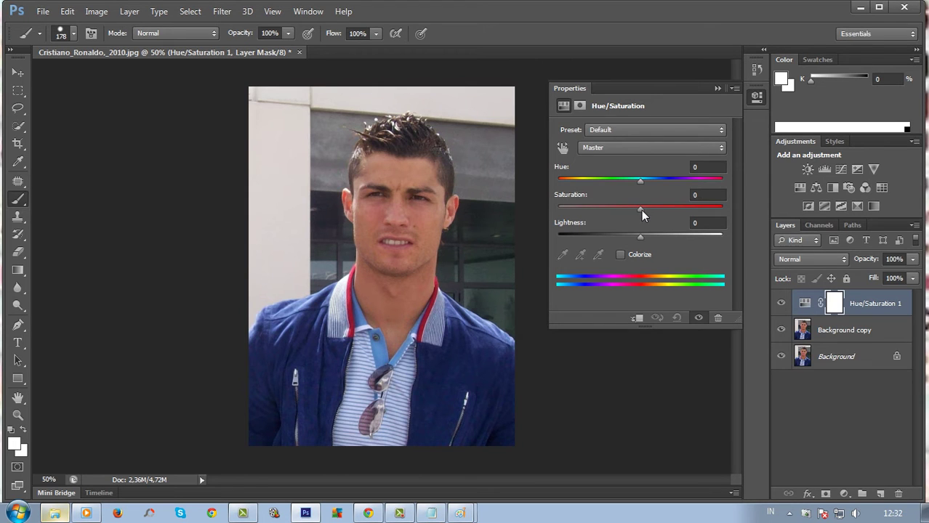
{"action": "left_click_drag", "start_coordinate": [641, 210], "coordinate": [555, 207]}
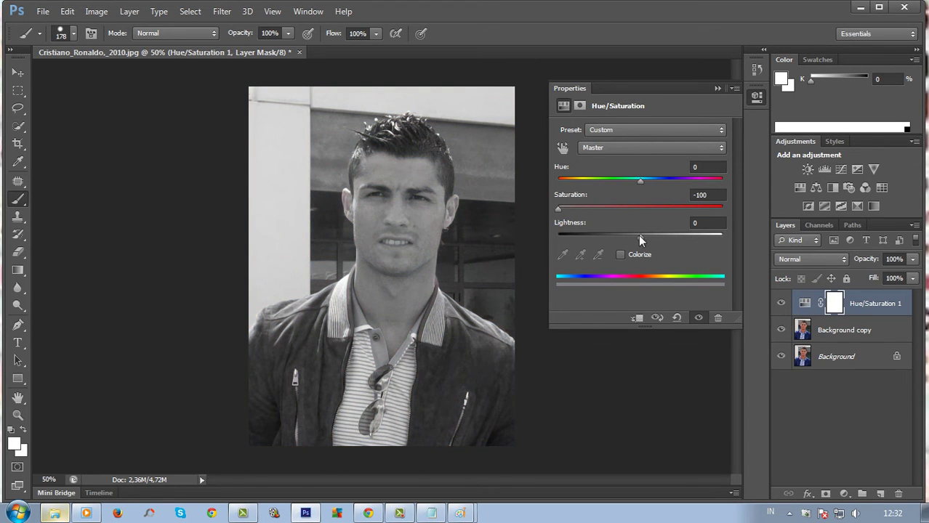
{"action": "left_click_drag", "start_coordinate": [639, 236], "coordinate": [635, 236]}
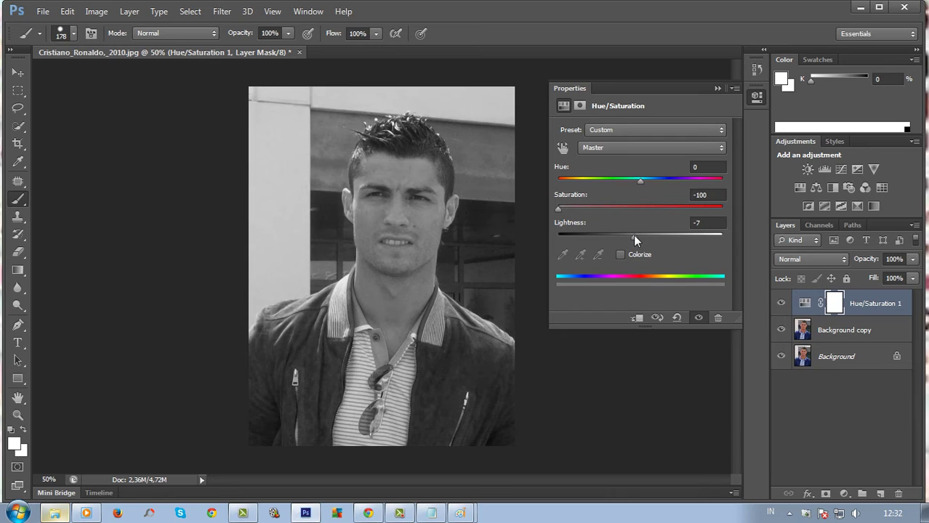
{"action": "left_click", "coordinate": [716, 89]}
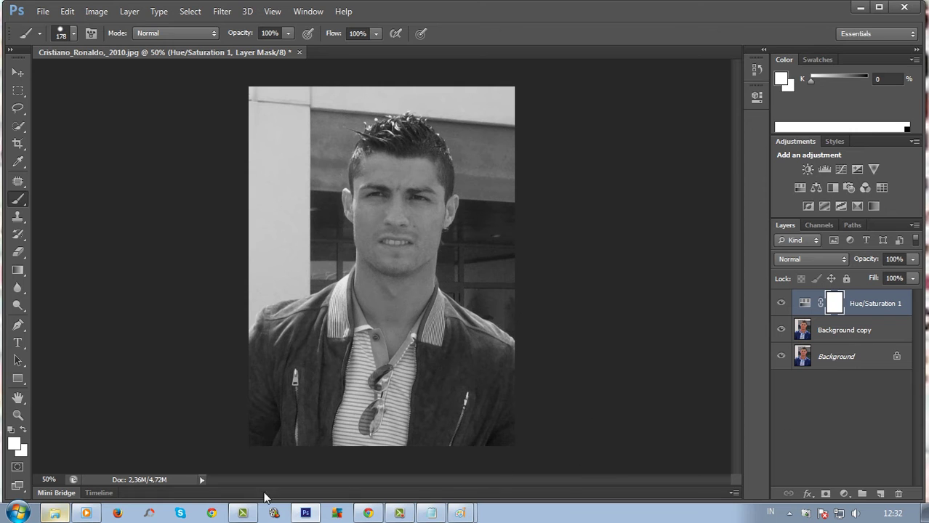
Place the terminator image from the Desktop over the face at 42% opacity
{"action": "left_click", "coordinate": [54, 513]}
{"action": "left_click_drag", "start_coordinate": [347, 280], "coordinate": [129, 277]}
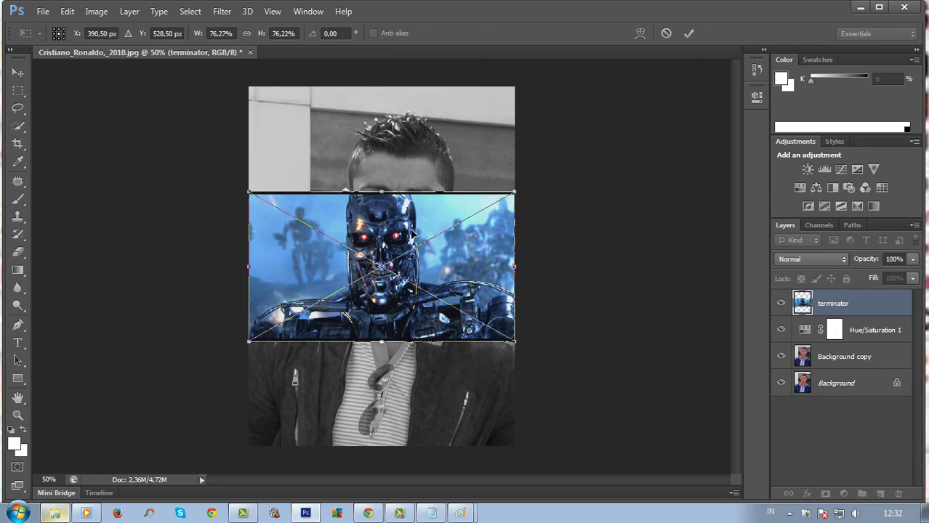
{"action": "left_click_drag", "start_coordinate": [429, 194], "coordinate": [448, 149]}
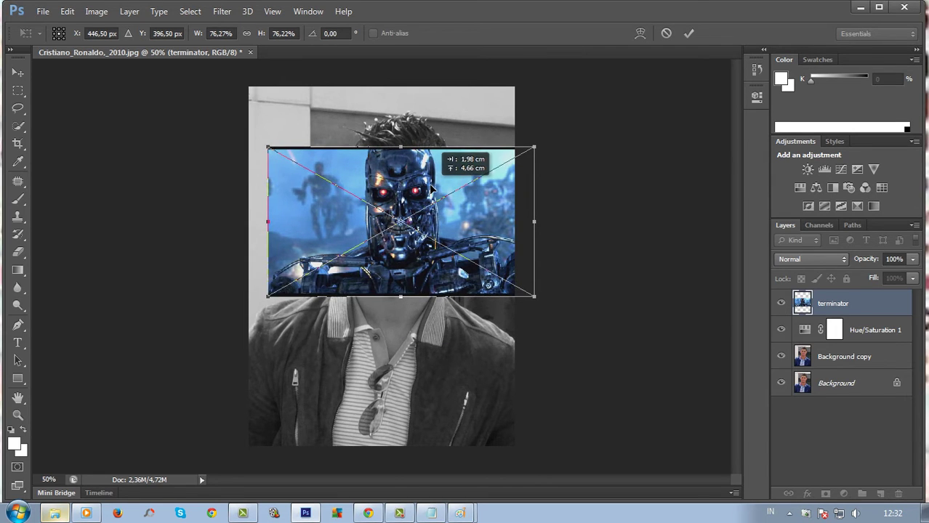
{"action": "left_click", "coordinate": [914, 265]}
{"action": "left_click", "coordinate": [873, 276]}
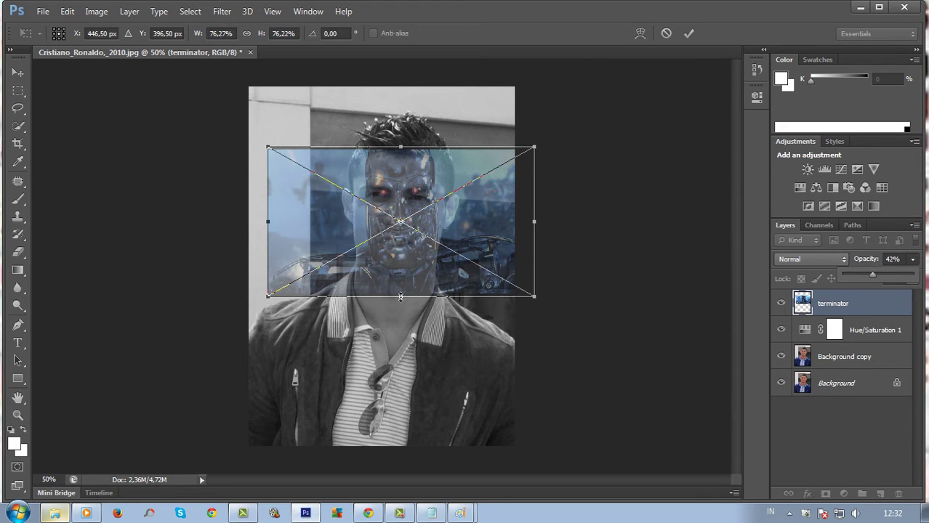
Resize and align the terminator image to the face, commit it, and restore 100% opacity
{"action": "left_click_drag", "start_coordinate": [400, 297], "coordinate": [389, 320]}
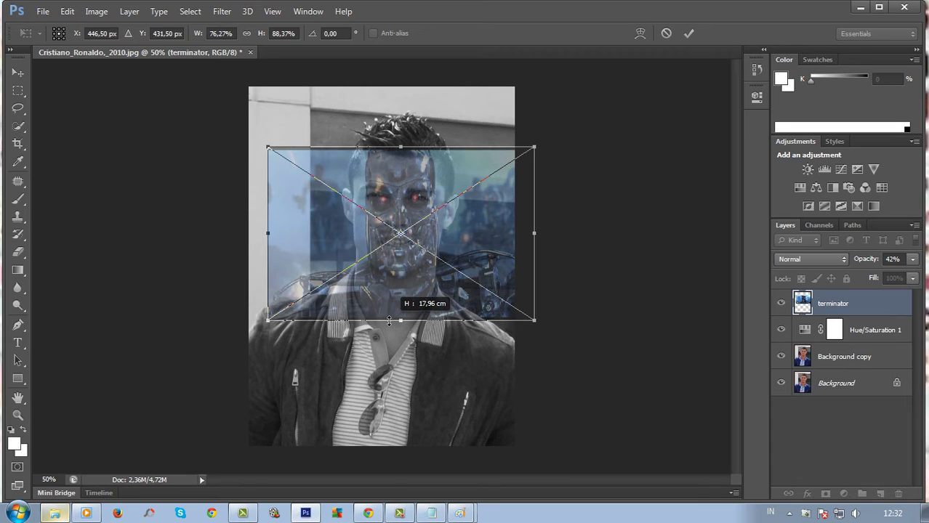
{"action": "left_click_drag", "start_coordinate": [455, 261], "coordinate": [460, 262]}
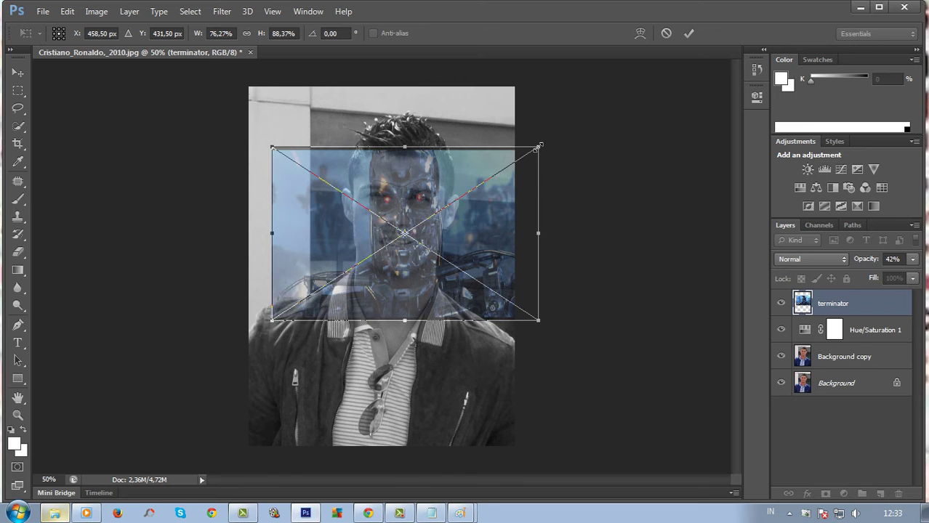
{"action": "left_click_drag", "start_coordinate": [537, 146], "coordinate": [538, 146]}
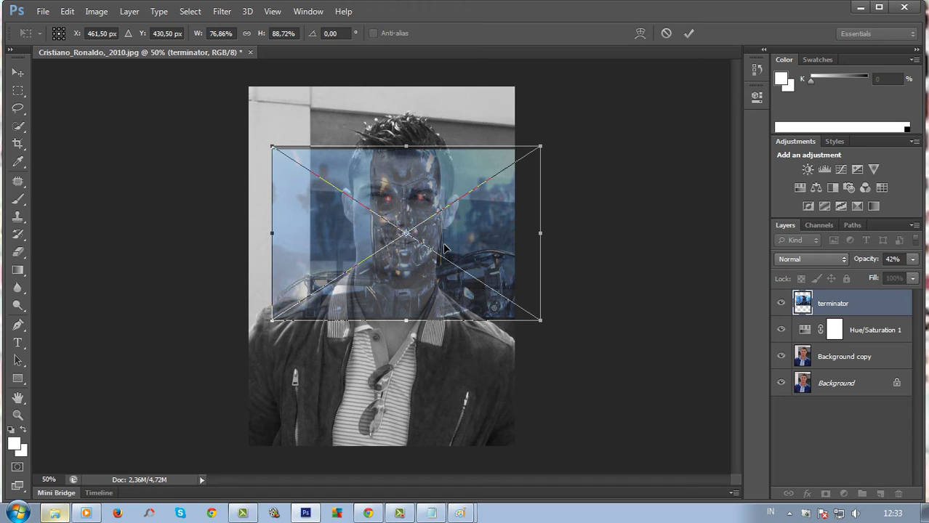
{"action": "left_click_drag", "start_coordinate": [443, 247], "coordinate": [444, 248]}
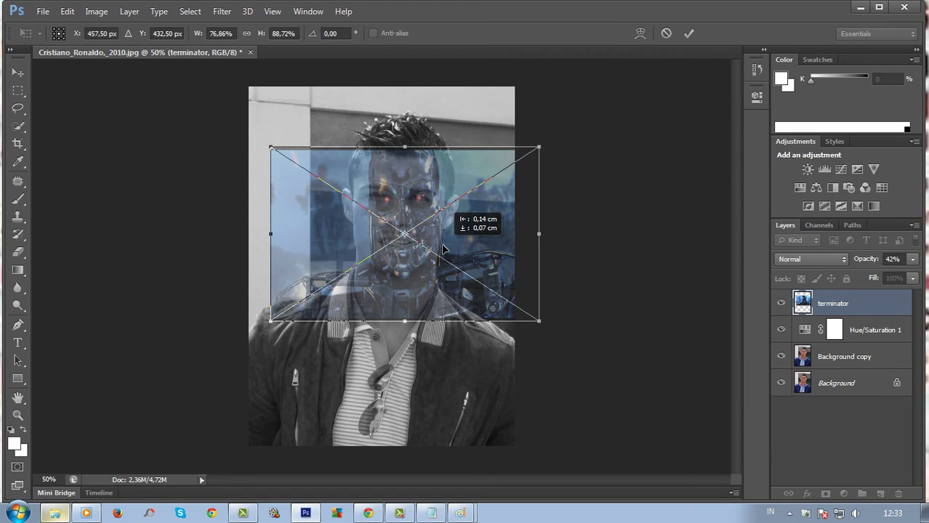
{"action": "left_click", "coordinate": [688, 32]}
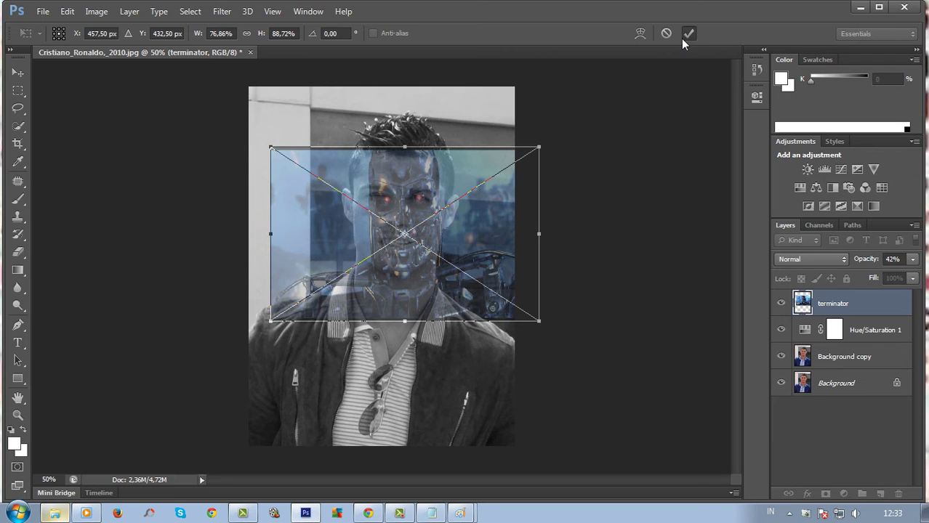
{"action": "key", "text": "b"}
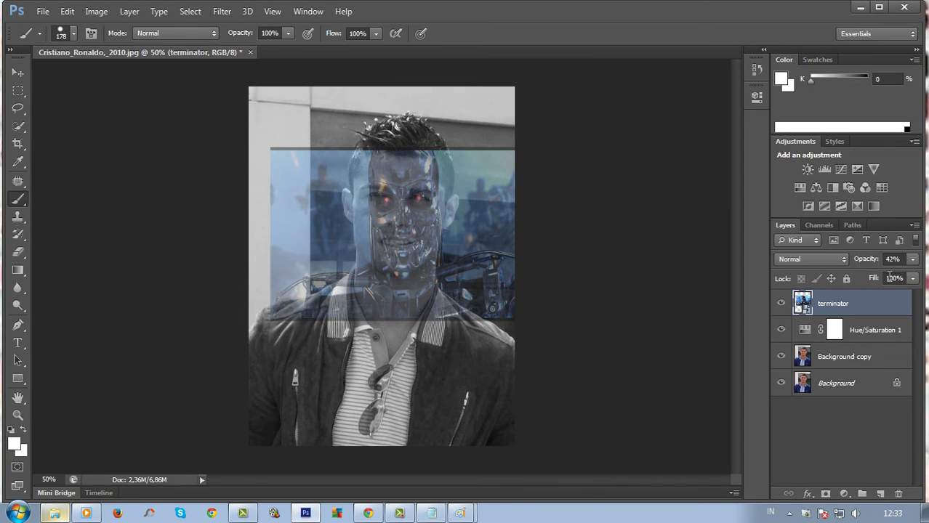
{"action": "left_click", "coordinate": [913, 259]}
{"action": "left_click_drag", "start_coordinate": [905, 274], "coordinate": [920, 278]}
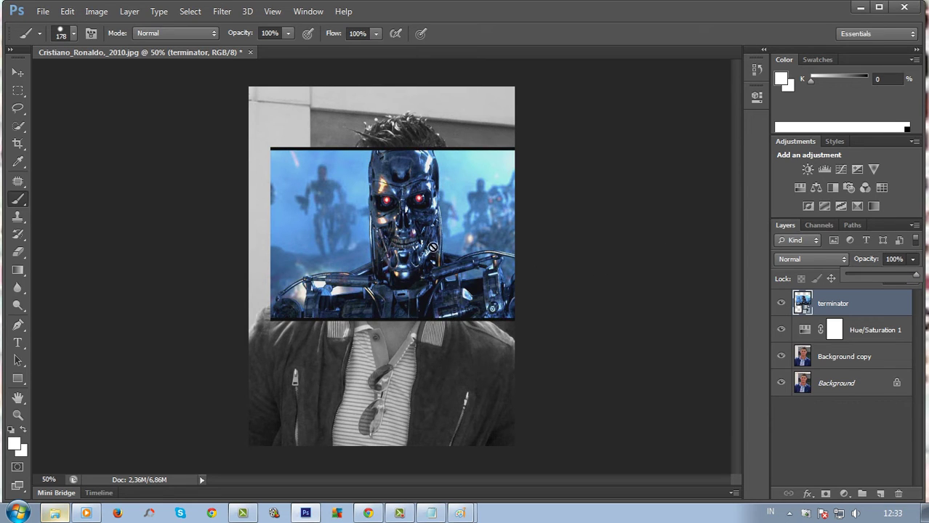
Add a layer mask to the terminator layer and set the brush size to 92 px
{"action": "left_click", "coordinate": [825, 494]}
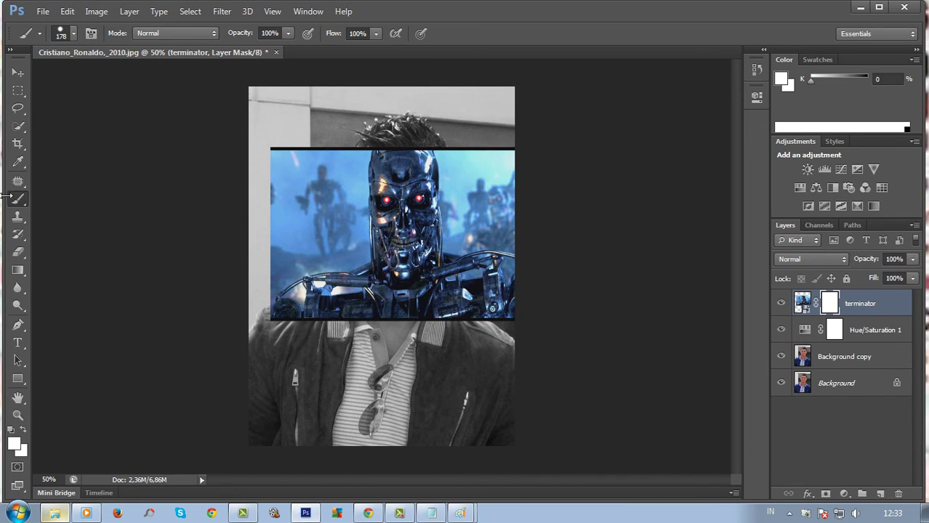
{"action": "left_click", "coordinate": [73, 34]}
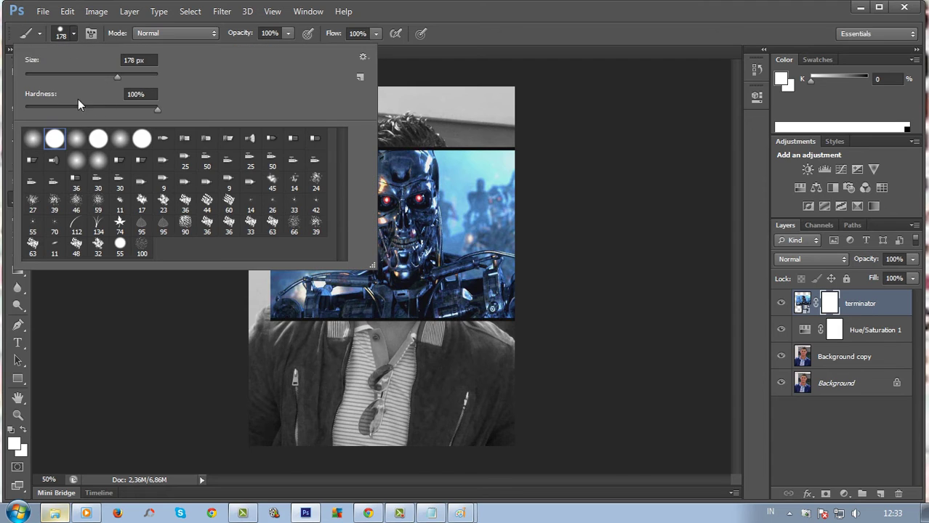
{"action": "left_click", "coordinate": [85, 74]}
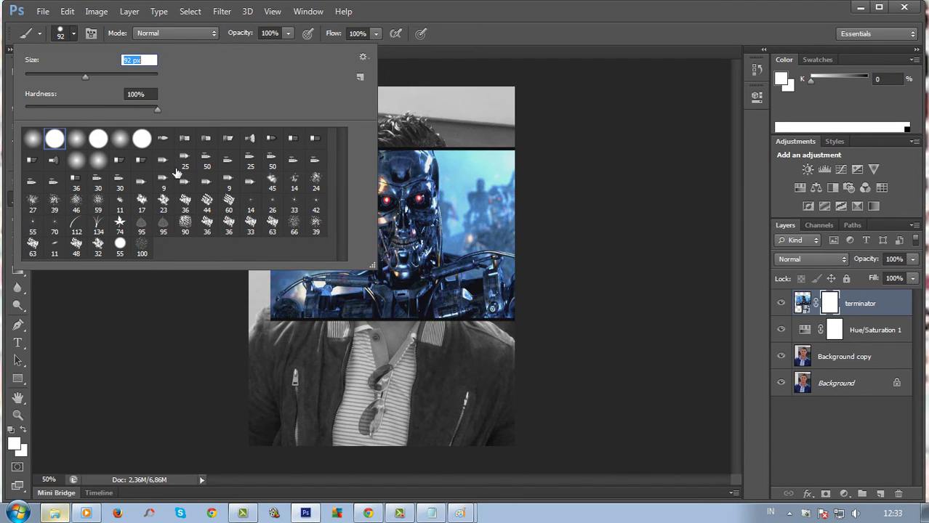
{"action": "left_click", "coordinate": [151, 309]}
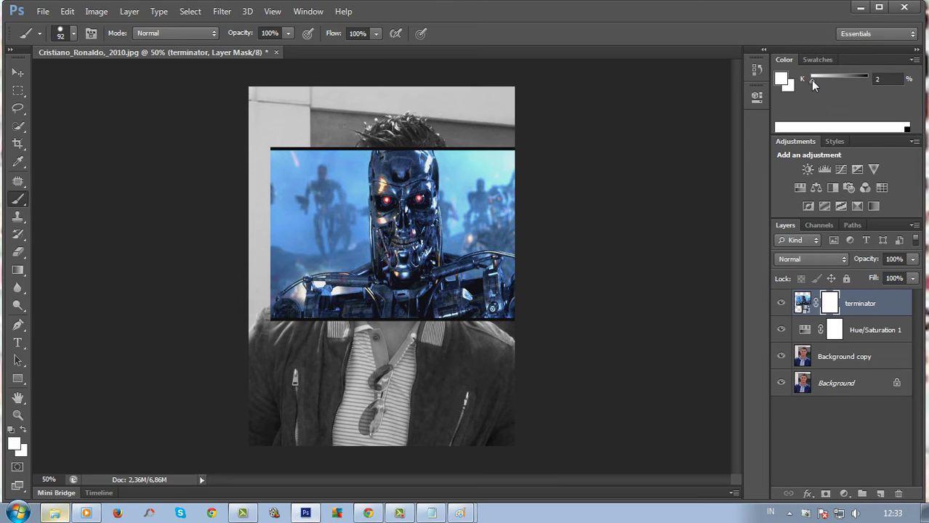
Paint the mask black to hide the terminator image, then resume the music player
{"action": "left_click_drag", "start_coordinate": [812, 78], "coordinate": [867, 80]}
{"action": "mouse_move", "coordinate": [225, 151]}
{"action": "left_mouse_down"}
{"action": "mouse_move", "coordinate": [505, 155]}
{"action": "mouse_move", "coordinate": [296, 189]}
{"action": "mouse_move", "coordinate": [480, 191]}
{"action": "mouse_move", "coordinate": [523, 201]}
{"action": "mouse_move", "coordinate": [258, 220]}
{"action": "mouse_move", "coordinate": [454, 221]}
{"action": "mouse_move", "coordinate": [502, 251]}
{"action": "mouse_move", "coordinate": [255, 243]}
{"action": "mouse_move", "coordinate": [493, 239]}
{"action": "mouse_move", "coordinate": [514, 268]}
{"action": "mouse_move", "coordinate": [269, 269]}
{"action": "mouse_move", "coordinate": [320, 287]}
{"action": "mouse_move", "coordinate": [513, 302]}
{"action": "mouse_move", "coordinate": [258, 301]}
{"action": "mouse_move", "coordinate": [349, 308]}
{"action": "mouse_move", "coordinate": [431, 301]}
{"action": "mouse_move", "coordinate": [263, 313]}
{"action": "mouse_move", "coordinate": [511, 328]}
{"action": "left_mouse_up"}
{"action": "left_click", "coordinate": [87, 514]}
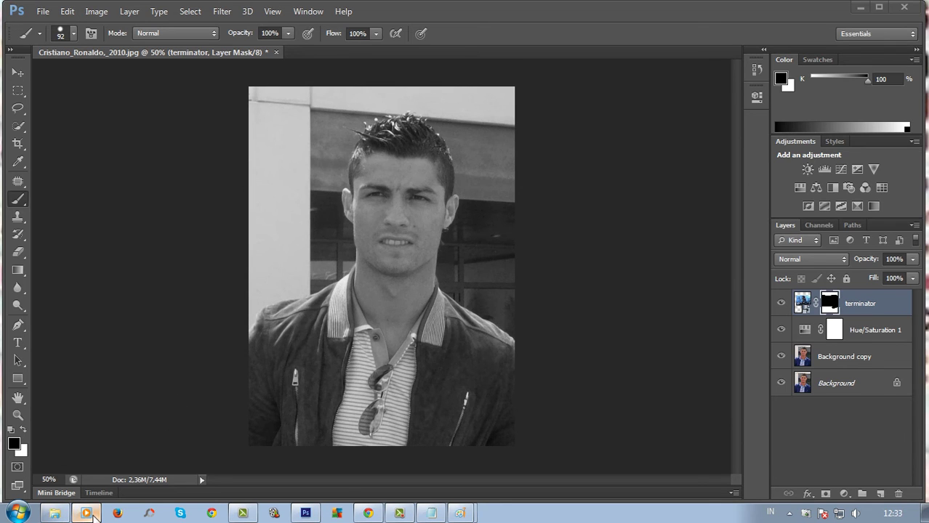
{"action": "left_click", "coordinate": [534, 452]}
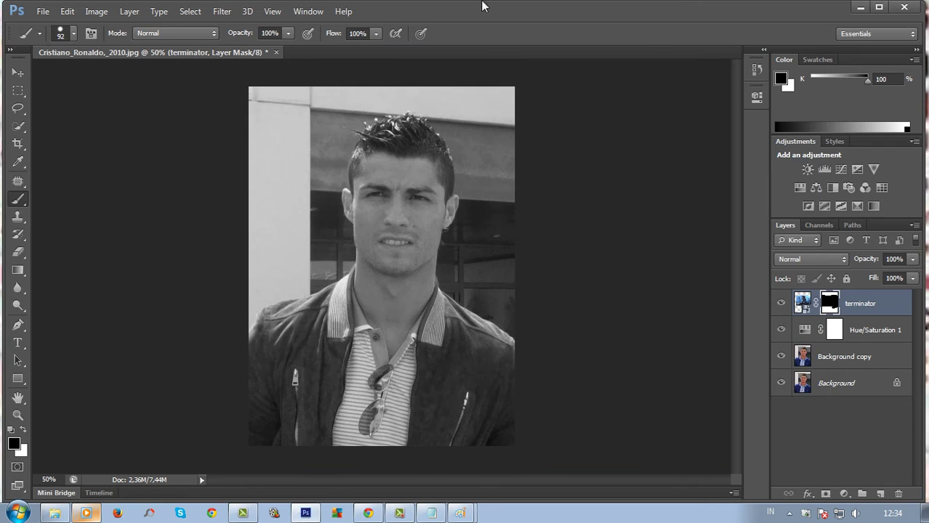
Set the foreground paint colour to white
{"action": "left_click", "coordinate": [21, 448]}
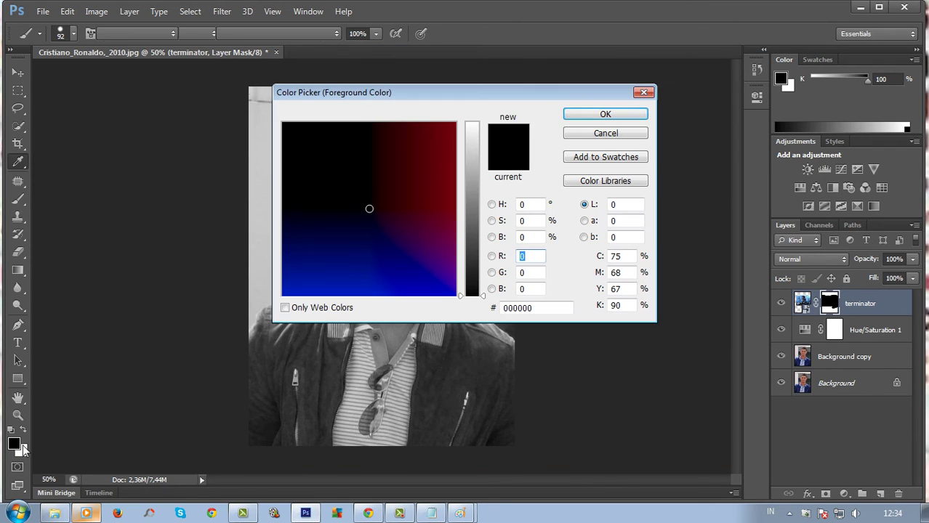
{"action": "left_click", "coordinate": [484, 296]}
{"action": "left_click_drag", "start_coordinate": [484, 298], "coordinate": [486, 125]}
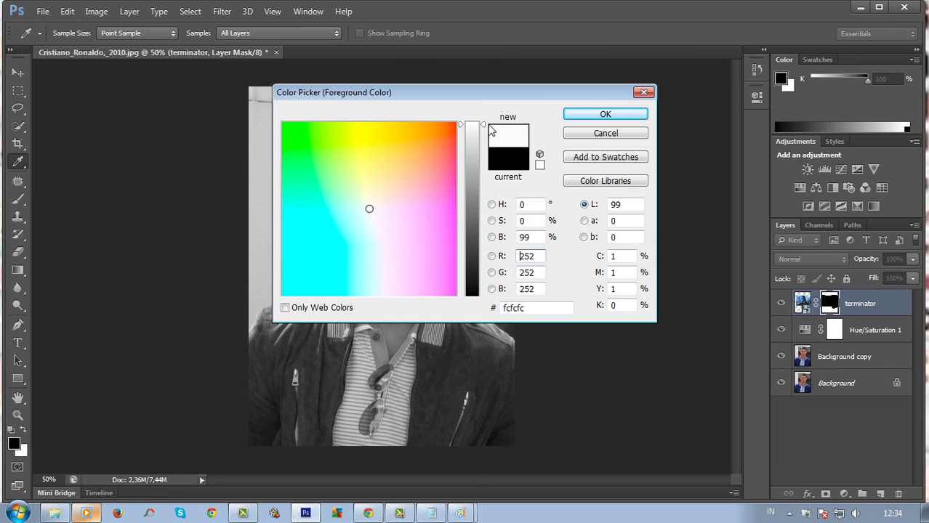
{"action": "left_click", "coordinate": [573, 115]}
Choose the soft round 25 px brush with 0% hardness
{"action": "key", "text": "b"}
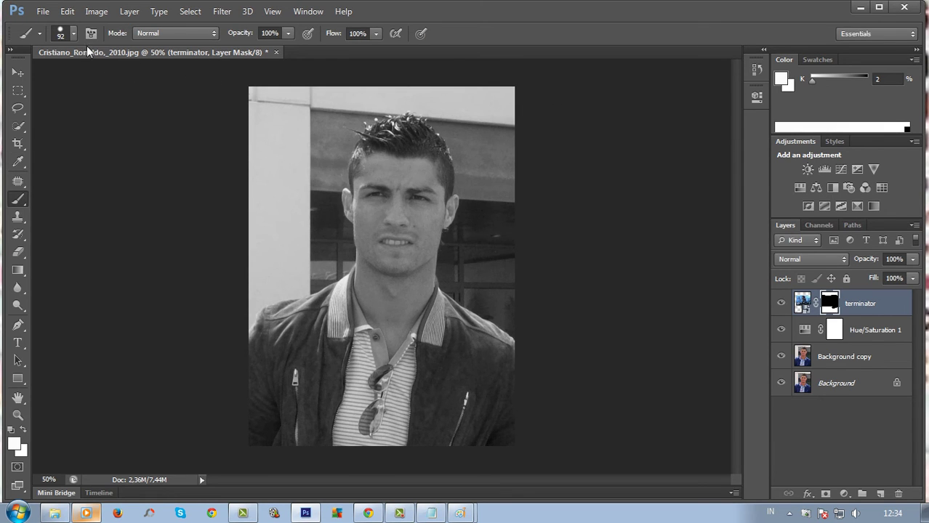
{"action": "left_click", "coordinate": [73, 37]}
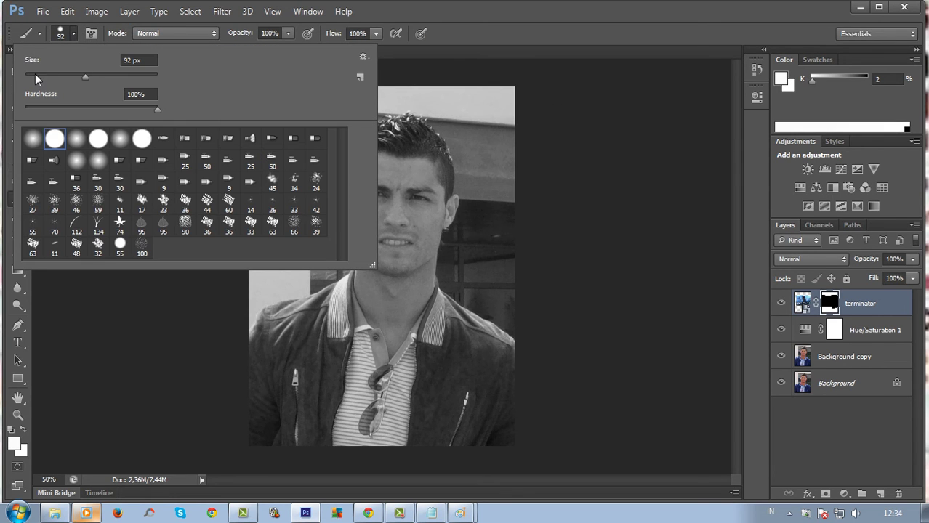
{"action": "left_click", "coordinate": [32, 138]}
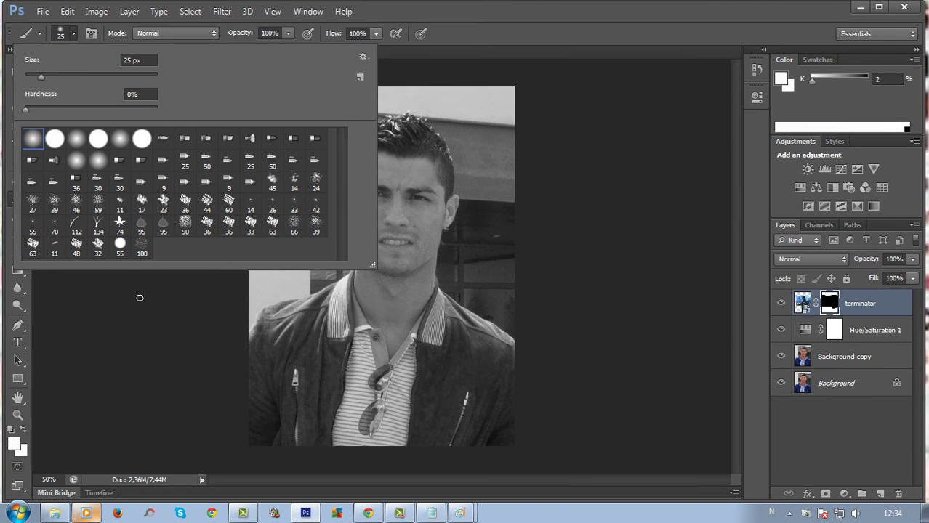
{"action": "left_click", "coordinate": [175, 301]}
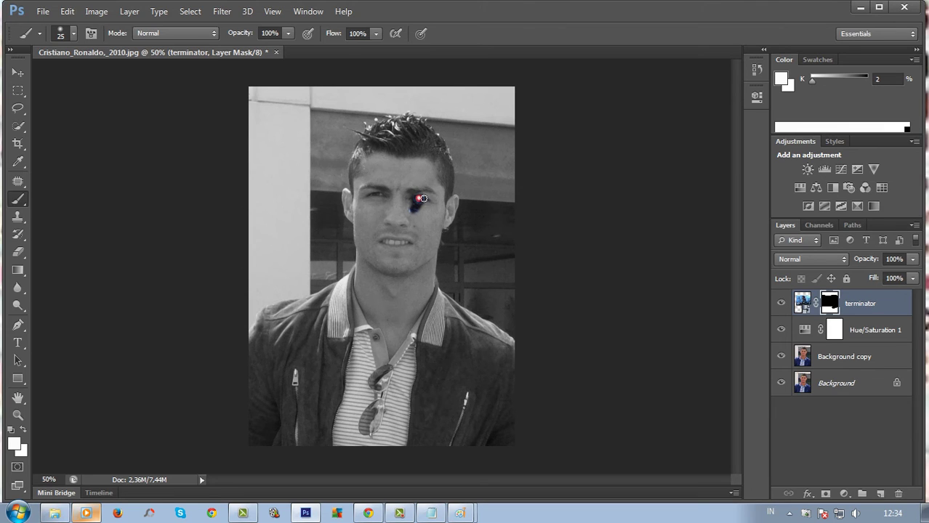
Brush white on the mask over the right eye and below it to reveal the red eye and metal skull
{"action": "mouse_move", "coordinate": [423, 198]}
{"action": "left_mouse_down"}
{"action": "mouse_move", "coordinate": [436, 202]}
{"action": "mouse_move", "coordinate": [416, 209]}
{"action": "mouse_move", "coordinate": [439, 189]}
{"action": "left_mouse_up"}
{"action": "left_click_drag", "start_coordinate": [421, 221], "coordinate": [426, 213]}
Choose a scattered textured brush preset and enlarge it to 64 px
{"action": "left_click", "coordinate": [74, 33]}
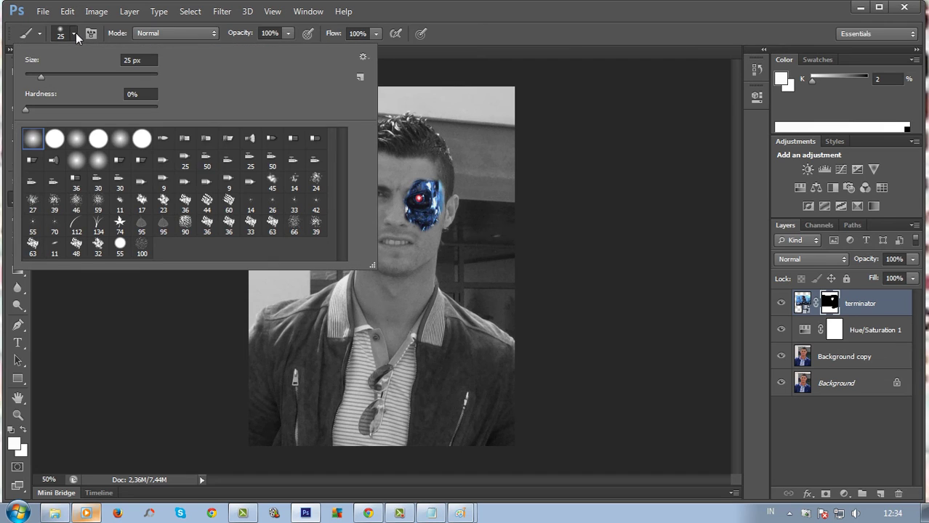
{"action": "left_click", "coordinate": [230, 227]}
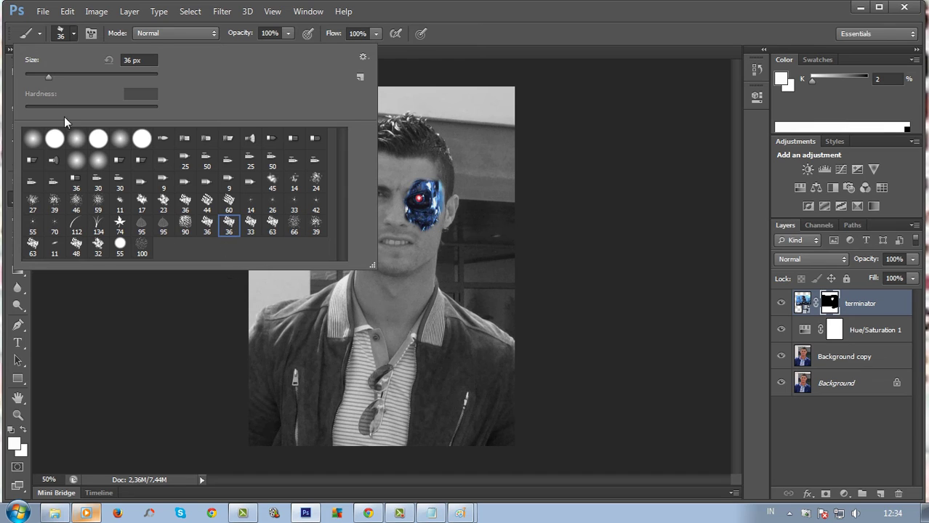
{"action": "left_click_drag", "start_coordinate": [48, 77], "coordinate": [67, 76]}
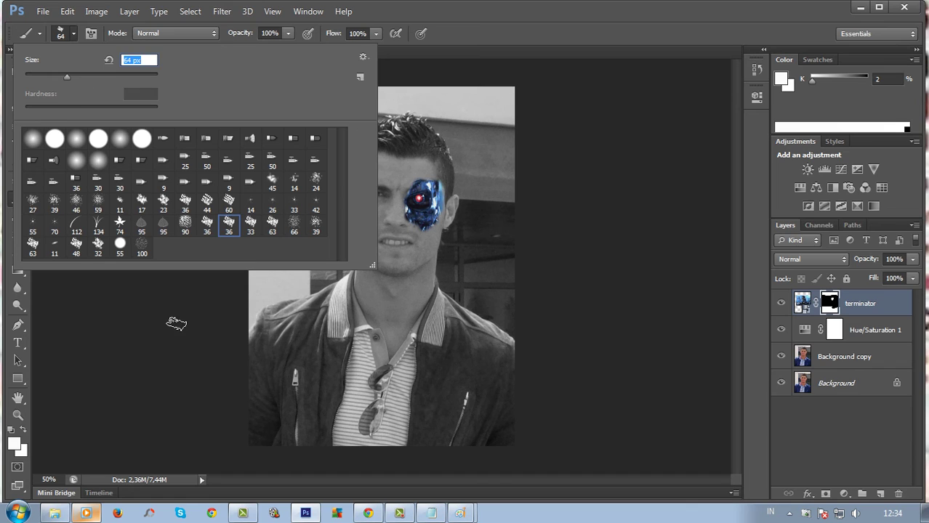
{"action": "left_click", "coordinate": [229, 304]}
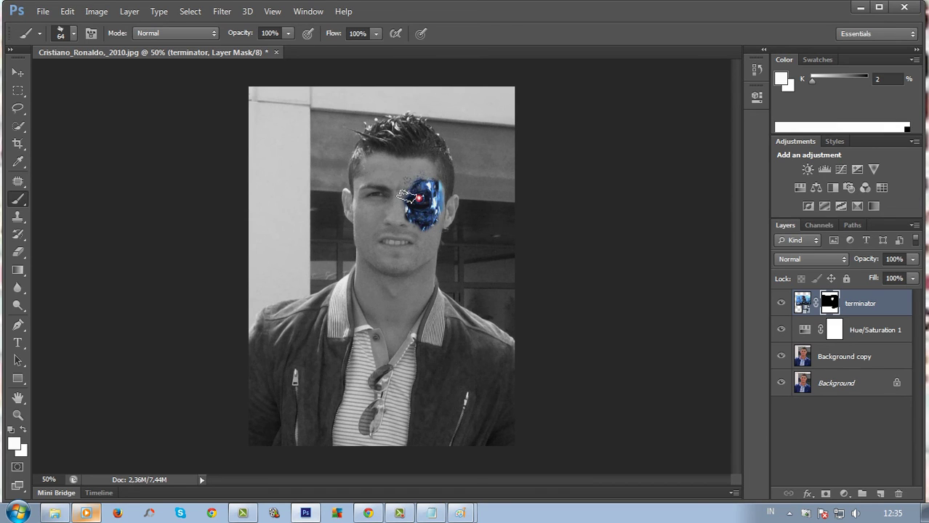
Roughen the patch's left, right, lower and cheek edges, then shift the terminator image into alignment
{"action": "left_click_drag", "start_coordinate": [404, 185], "coordinate": [399, 208]}
{"action": "left_click_drag", "start_coordinate": [435, 182], "coordinate": [432, 225]}
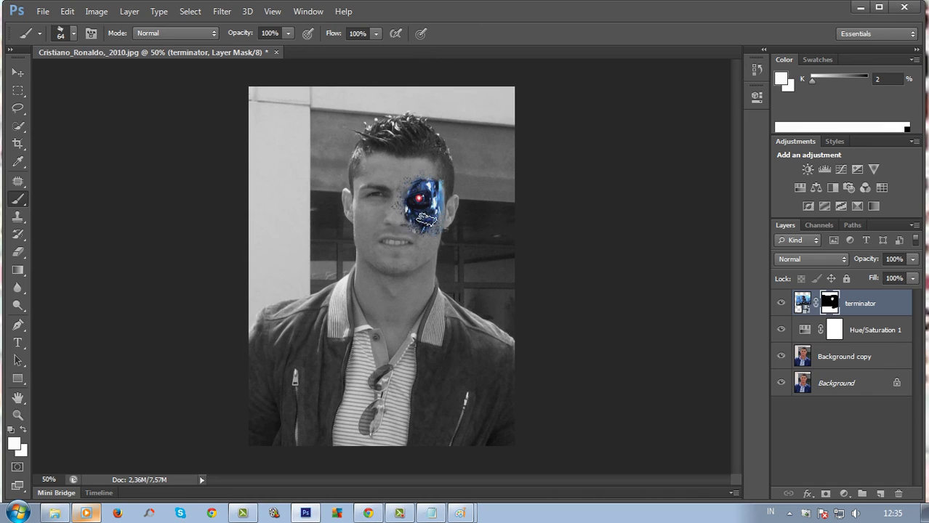
{"action": "mouse_move", "coordinate": [438, 218]}
{"action": "left_mouse_down"}
{"action": "mouse_move", "coordinate": [434, 226]}
{"action": "mouse_move", "coordinate": [407, 208]}
{"action": "left_mouse_up"}
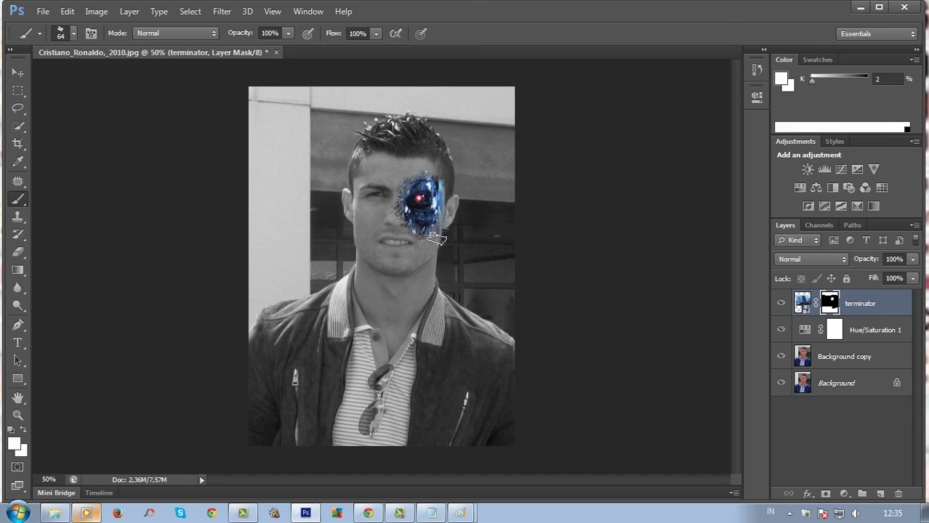
{"action": "left_click_drag", "start_coordinate": [431, 234], "coordinate": [439, 207]}
{"action": "left_click_drag", "start_coordinate": [445, 192], "coordinate": [410, 190]}
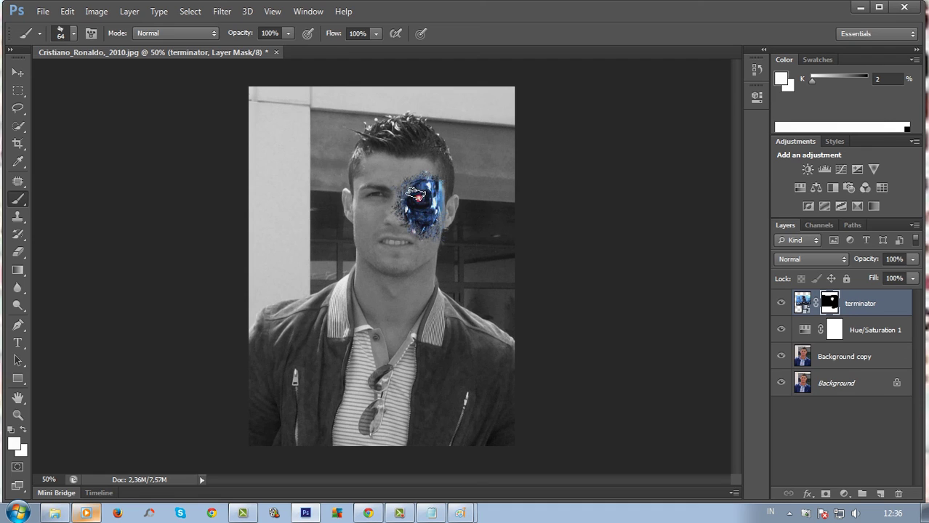